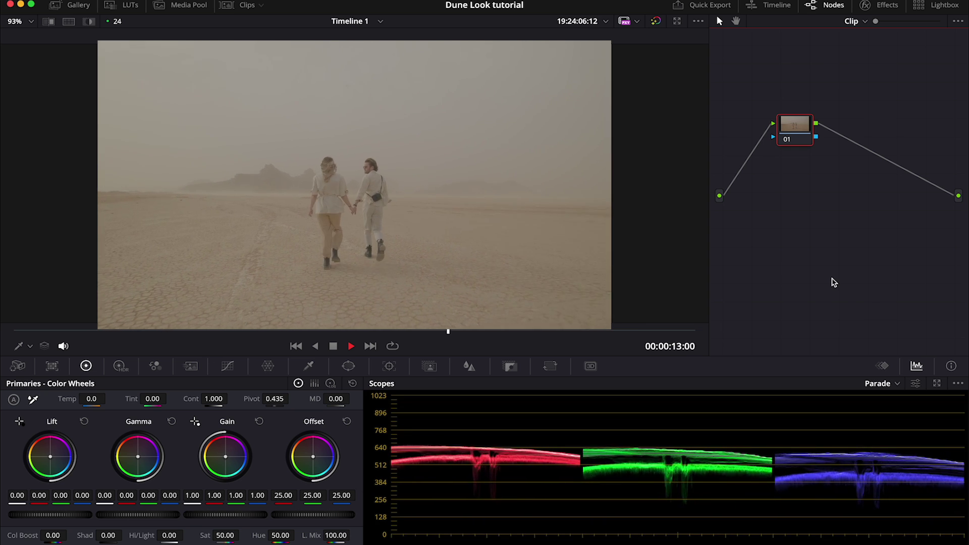
- Check Project Settings' Color Management: YRGB Color Managed, HDR 1000 working luminance, Rec.709 (Scene) output
{"action": "key", "text": "shift+9"}
{"action": "left_click", "coordinate": [774, 258]}
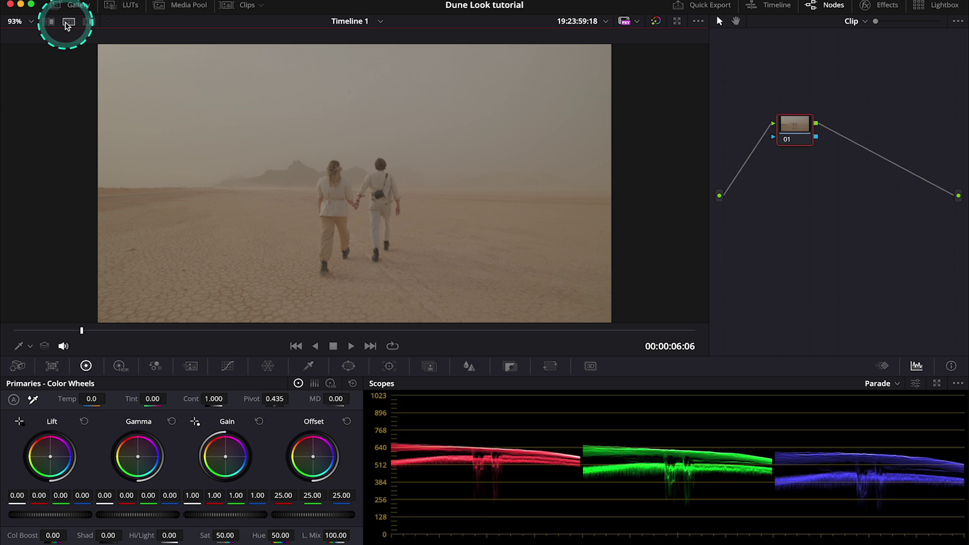
{"action": "left_click", "coordinate": [68, 22]}
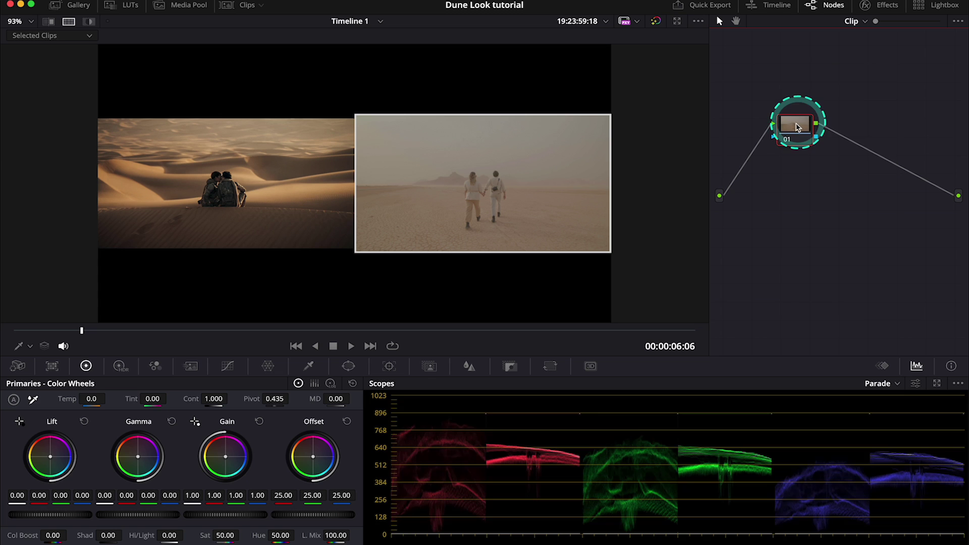
- Label node 01 'Contrast/exposure' and set contrast to 1.442 with pivot lowered to 0.343
{"action": "right_click", "coordinate": [793, 126]}
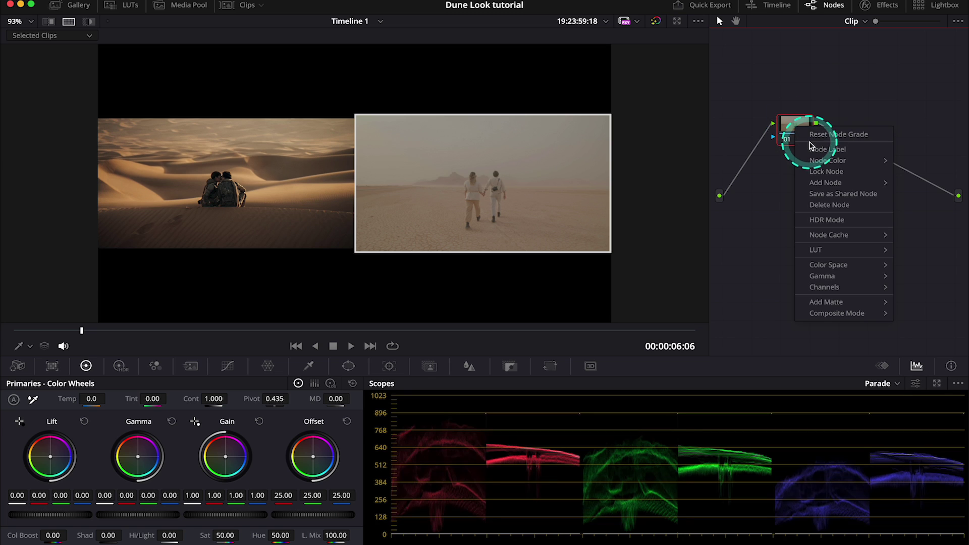
{"action": "left_click", "coordinate": [810, 148]}
{"action": "type", "text": "Con"}
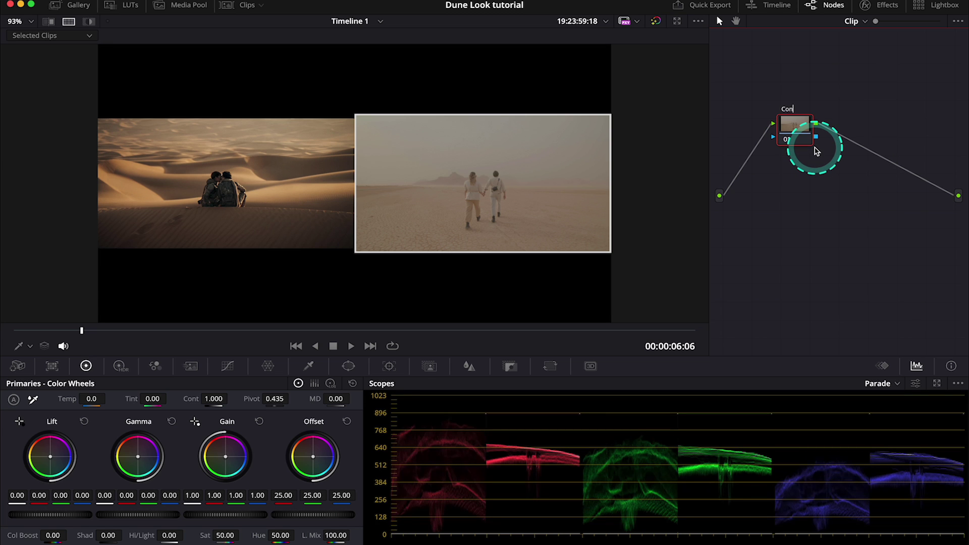
{"action": "type", "text": "trast/exp"}
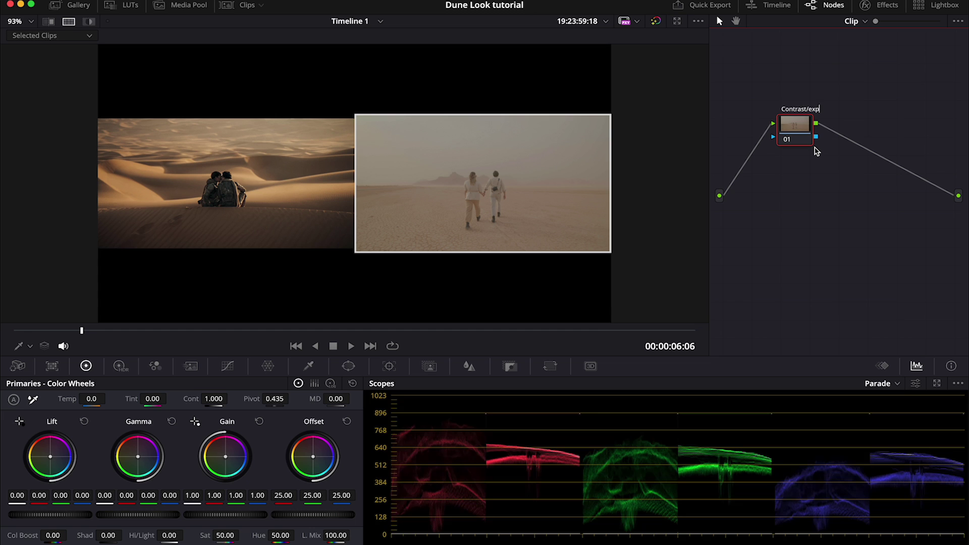
{"action": "type", "text": "osure"}
{"action": "key", "text": "Return"}
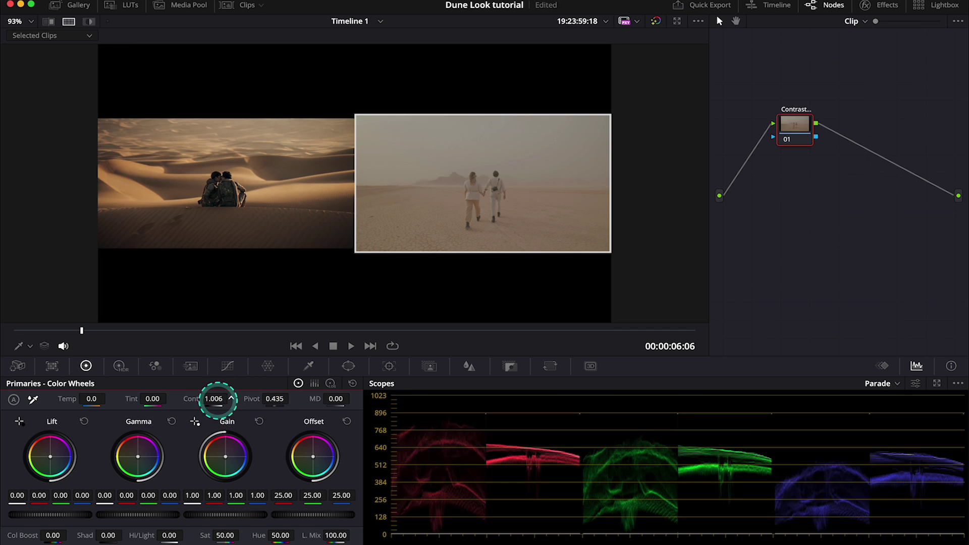
{"action": "left_click_drag", "start_coordinate": [217, 399], "coordinate": [344, 427]}
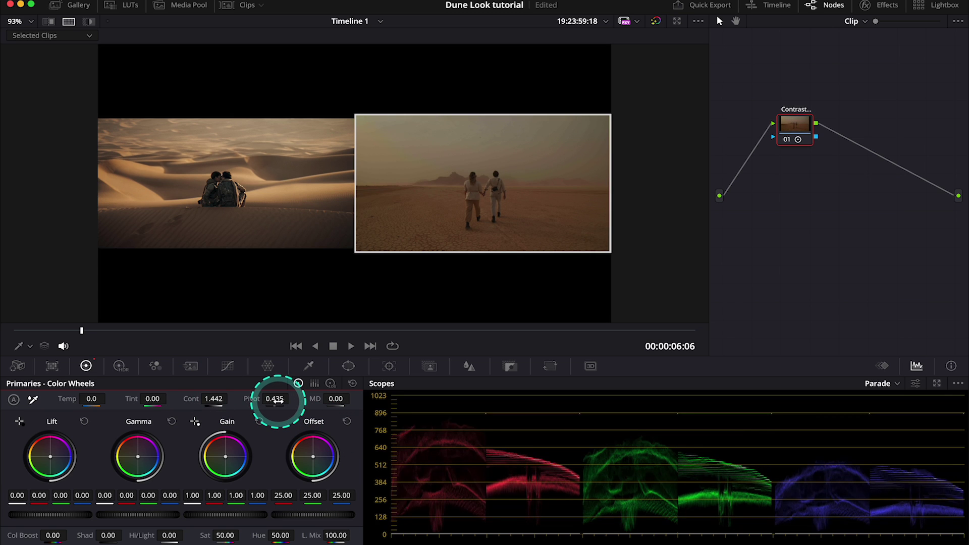
{"action": "left_click_drag", "start_coordinate": [279, 402], "coordinate": [251, 392]}
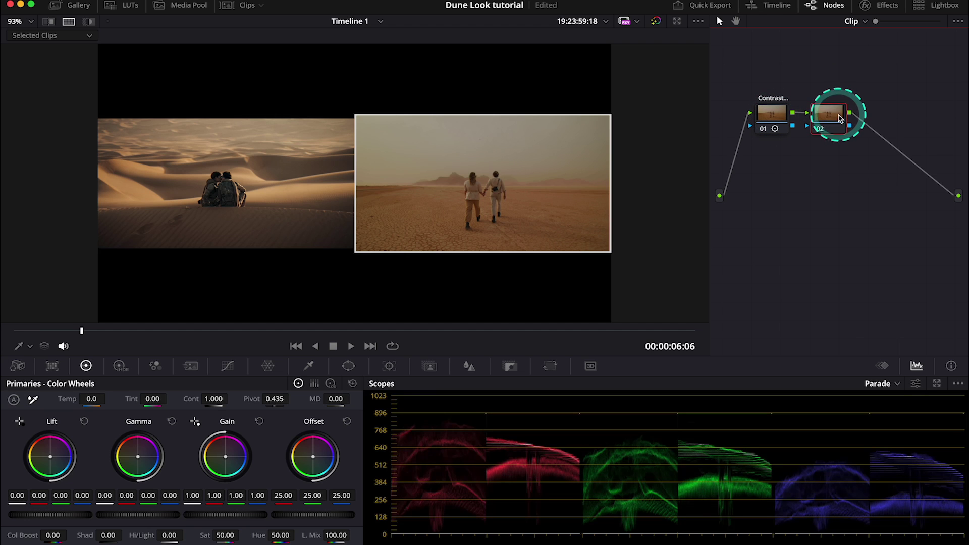
- Label node 02 'Balance'
{"action": "right_click", "coordinate": [838, 113]}
{"action": "left_click", "coordinate": [865, 144]}
{"action": "type", "text": "B"}
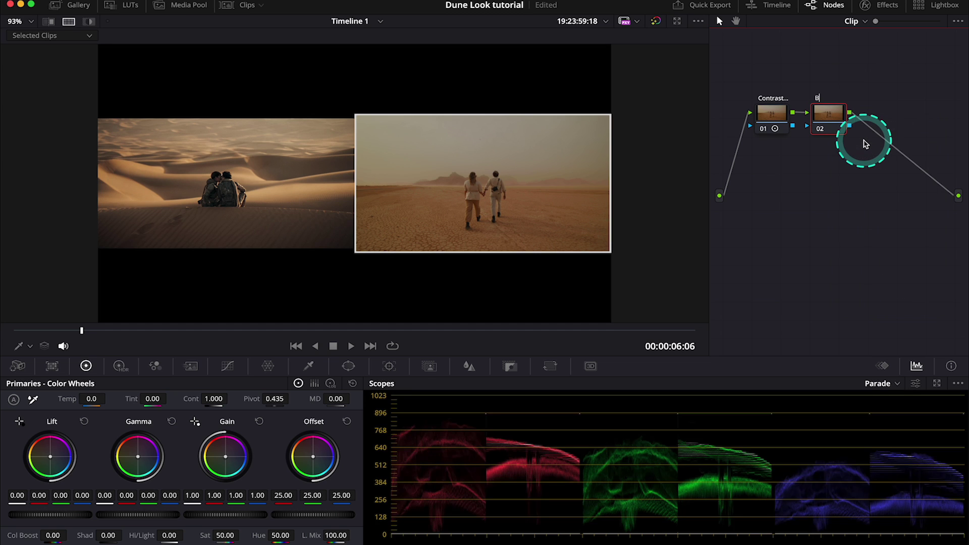
{"action": "type", "text": "alance"}
{"action": "key", "text": "Return"}
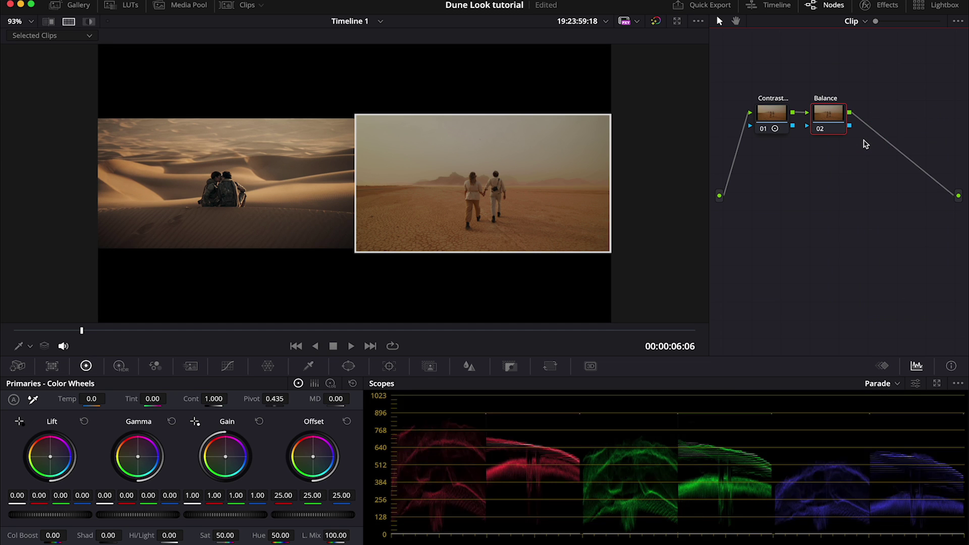
- Shift the lift slightly toward blue and away from red, and lower saturation to 45
{"action": "mouse_move", "coordinate": [866, 144]}
{"action": "left_mouse_down"}
{"action": "mouse_move", "coordinate": [580, 228]}
{"action": "mouse_move", "coordinate": [450, 238]}
{"action": "mouse_move", "coordinate": [345, 226]}
{"action": "mouse_move", "coordinate": [339, 215]}
{"action": "mouse_move", "coordinate": [97, 489]}
{"action": "left_mouse_up"}
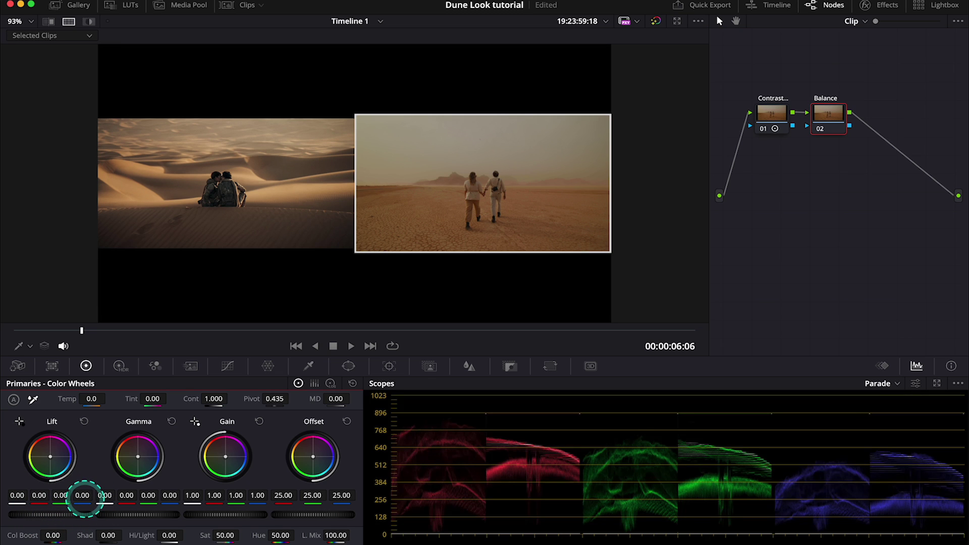
{"action": "left_click_drag", "start_coordinate": [85, 498], "coordinate": [89, 500]}
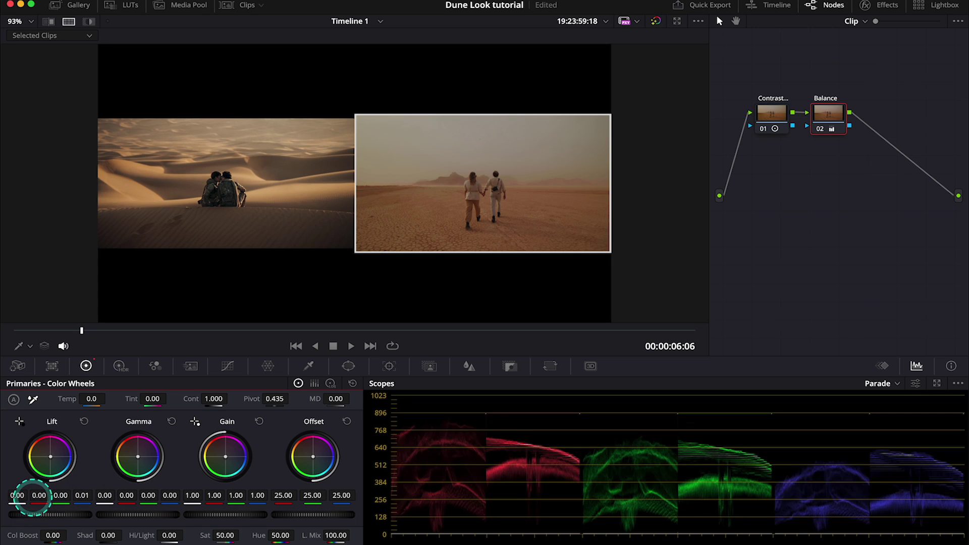
{"action": "left_click_drag", "start_coordinate": [31, 497], "coordinate": [19, 498]}
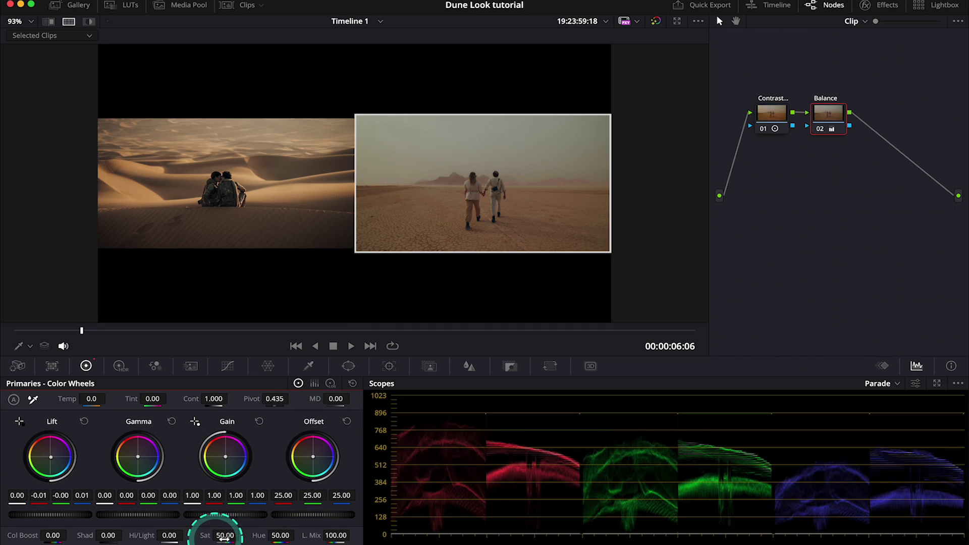
{"action": "left_click", "coordinate": [225, 536]}
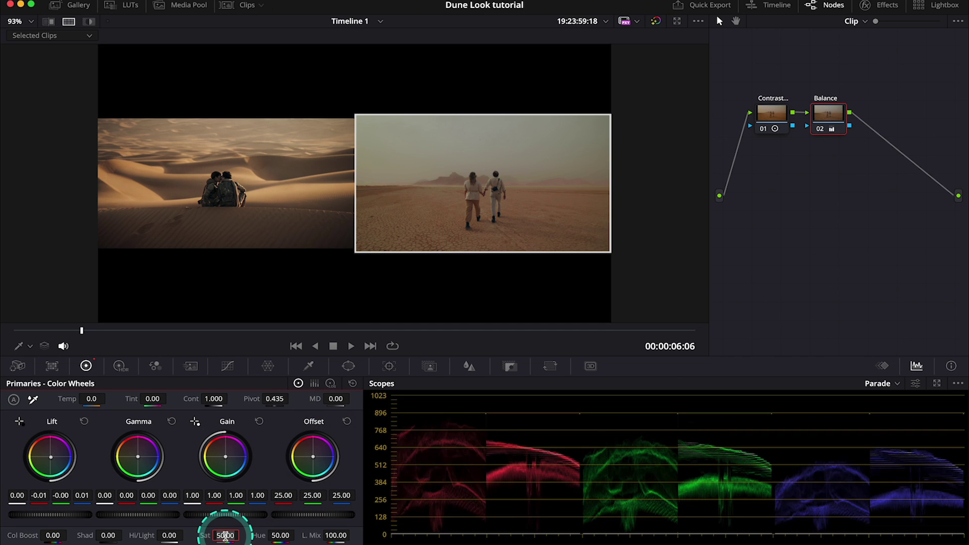
{"action": "type", "text": "45"}
{"action": "key", "text": "Return"}
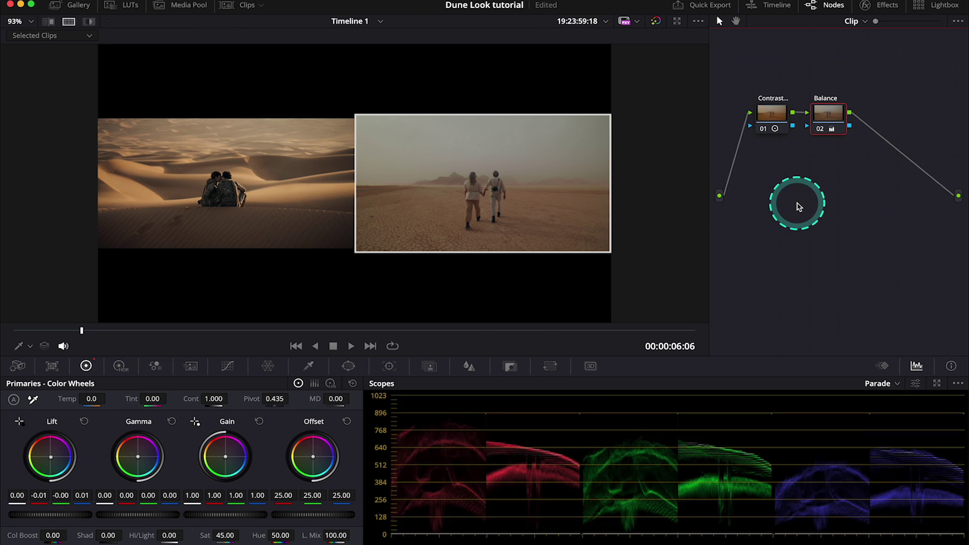
- Add a third serial node after Balance for the Sunlight correction
{"action": "key", "text": "alt+s"}
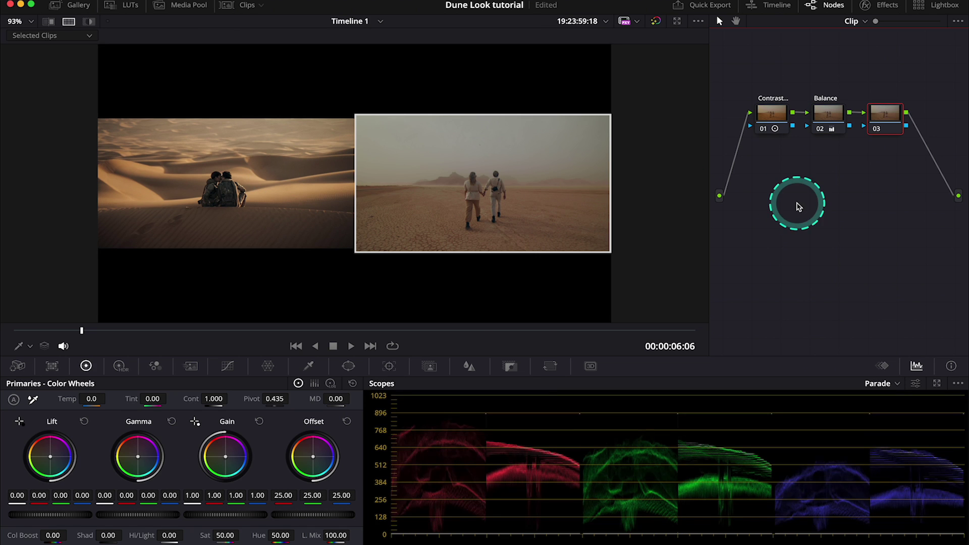
{"action": "right_click", "coordinate": [893, 119]}
{"action": "left_click", "coordinate": [901, 138]}
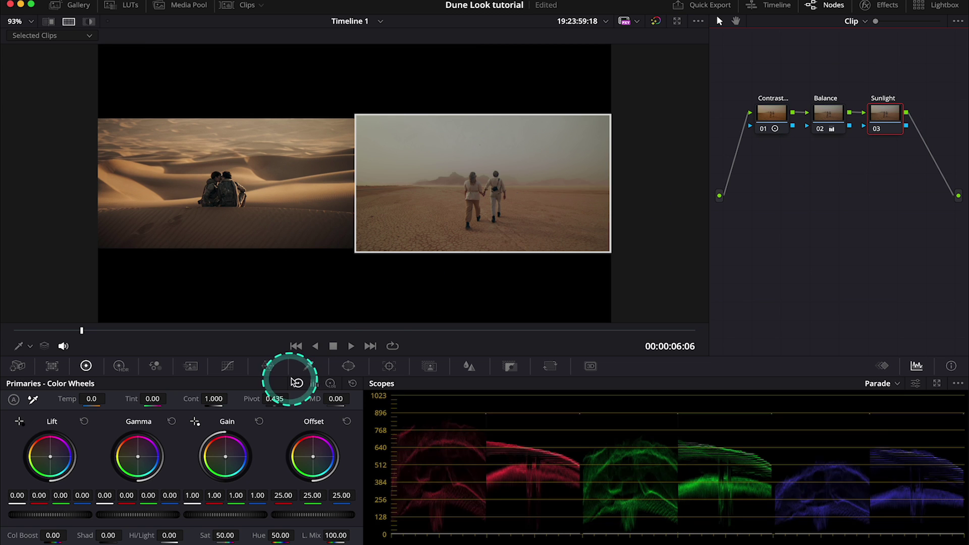
- Key the bright sky with an HSL luminance qualifier from 56.9, softness 5.1, highlight preview off
{"action": "left_click", "coordinate": [307, 366]}
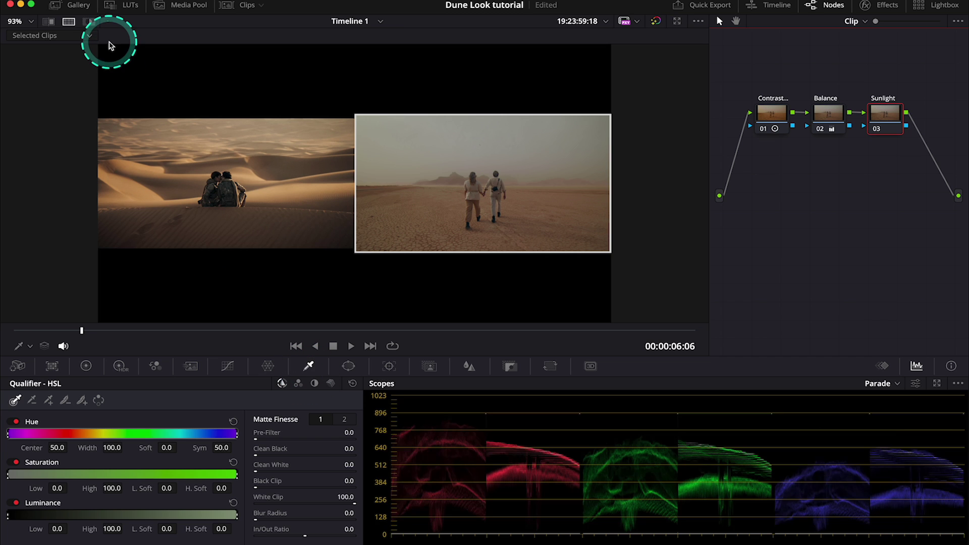
{"action": "left_click", "coordinate": [71, 23]}
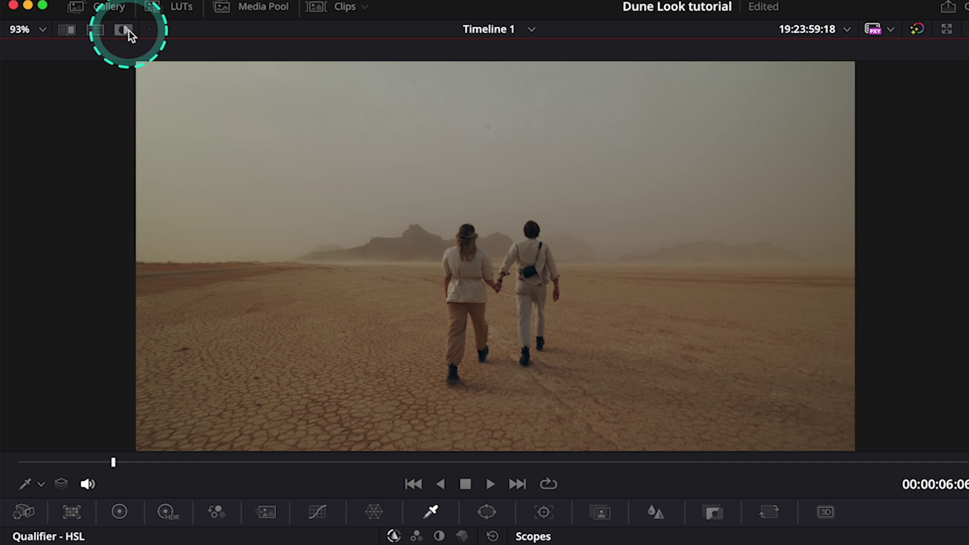
{"action": "left_click", "coordinate": [90, 23]}
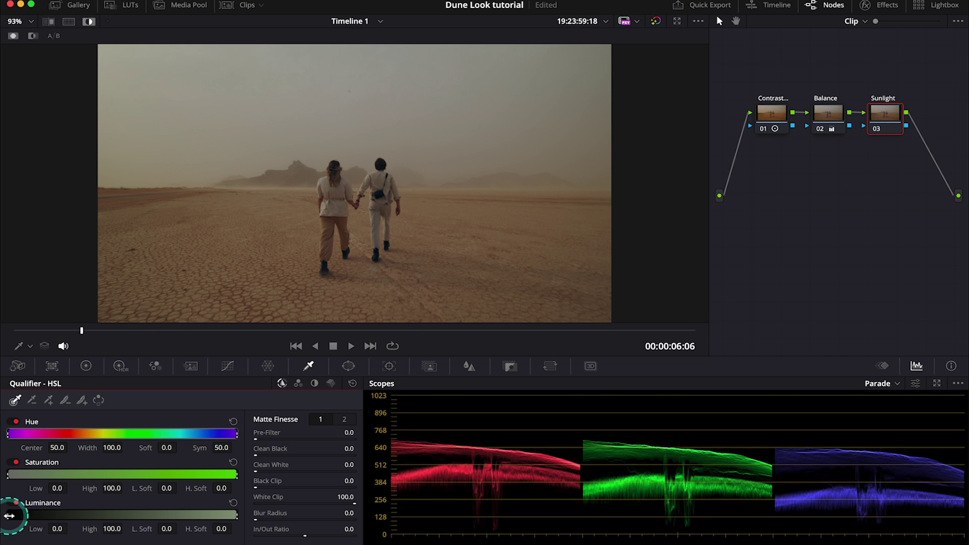
{"action": "left_click_drag", "start_coordinate": [94, 515], "coordinate": [138, 512]}
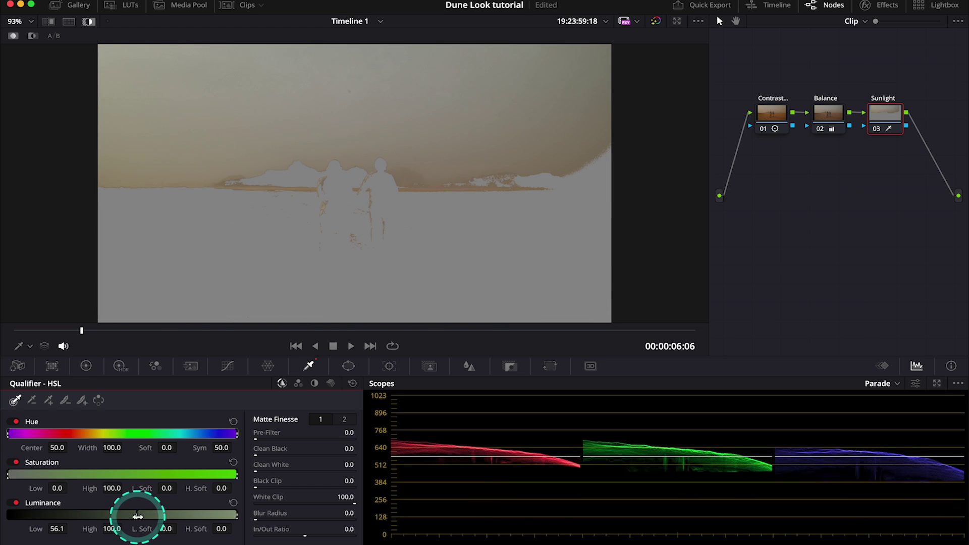
{"action": "left_click_drag", "start_coordinate": [166, 528], "coordinate": [141, 515]}
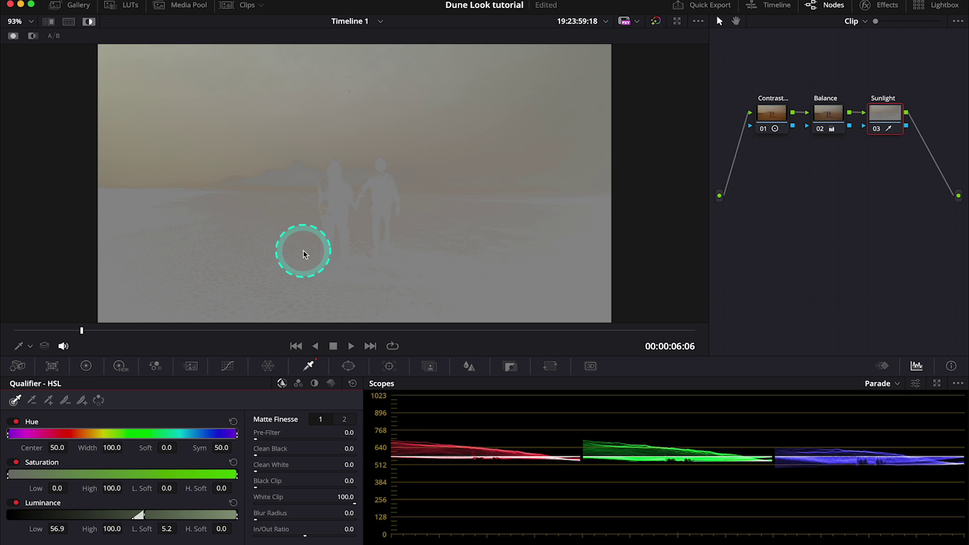
{"action": "left_click", "coordinate": [89, 22]}
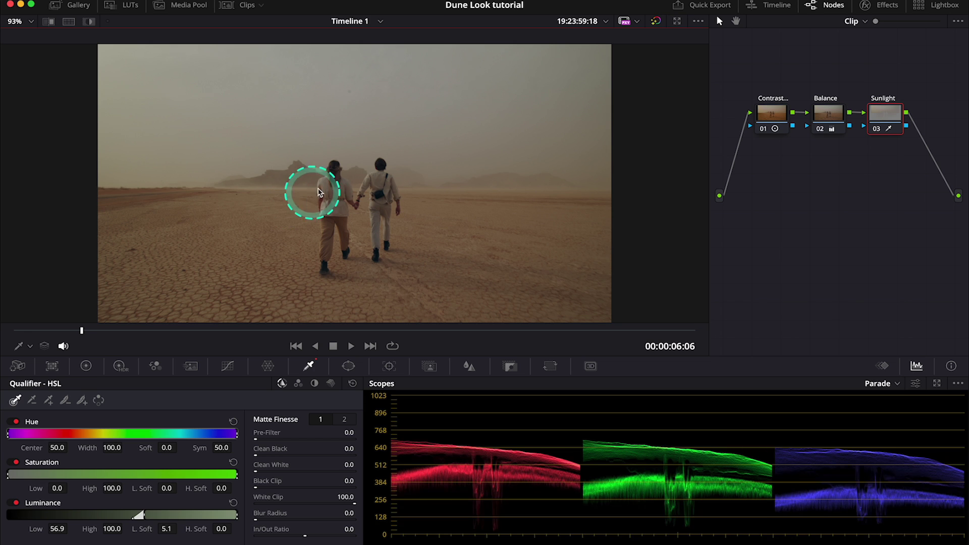
- Raise a point on the custom luma curve to brighten the qualified sky
{"action": "left_click", "coordinate": [227, 365]}
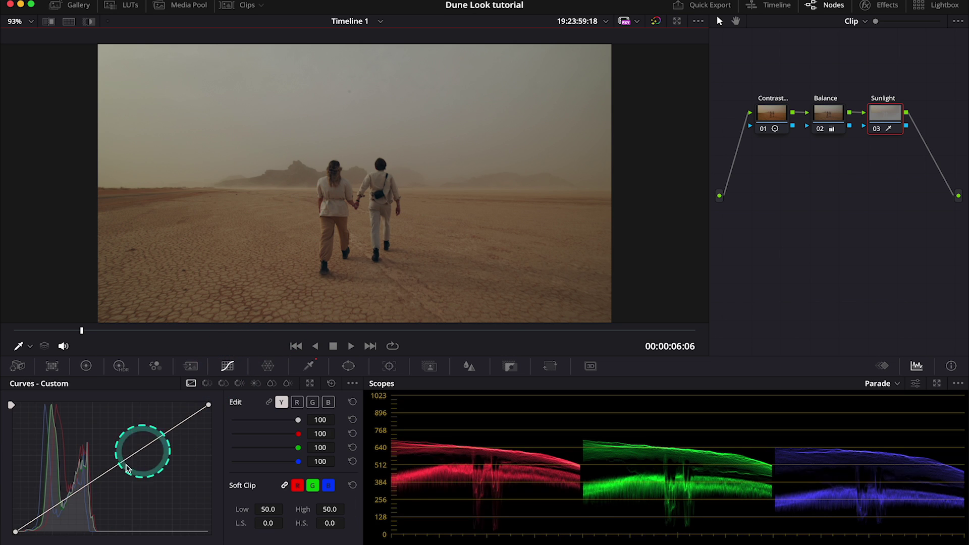
{"action": "left_click_drag", "start_coordinate": [114, 465], "coordinate": [93, 452]}
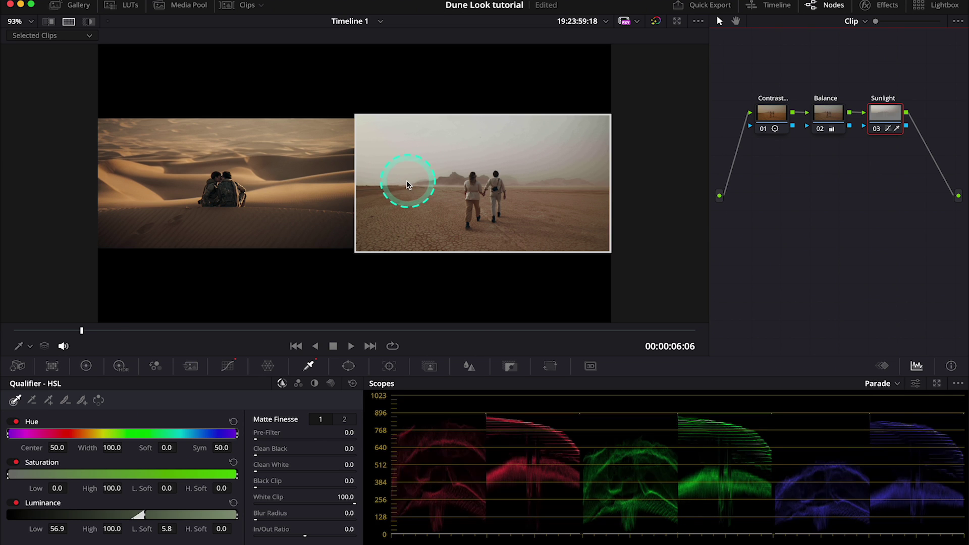
- Warm the highlights with gain at 1.12, 0.99, 0.78 and nudge gamma slightly warmer
{"action": "left_click", "coordinate": [89, 367]}
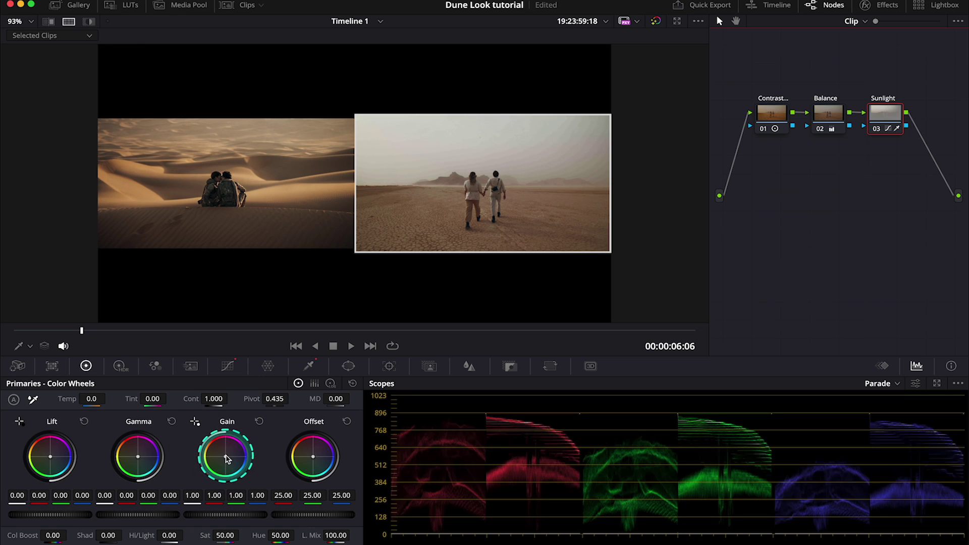
{"action": "left_click_drag", "start_coordinate": [226, 458], "coordinate": [203, 442]}
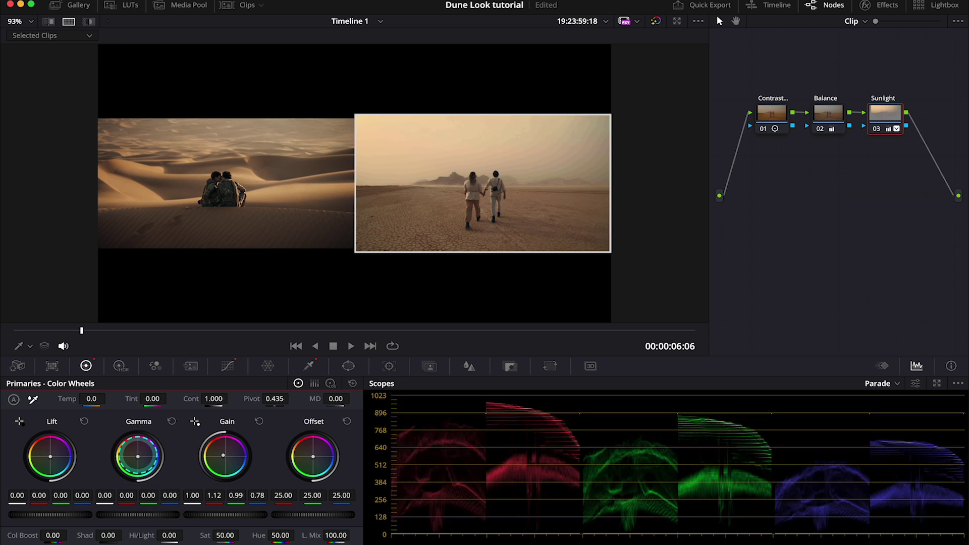
{"action": "left_click_drag", "start_coordinate": [137, 457], "coordinate": [130, 444]}
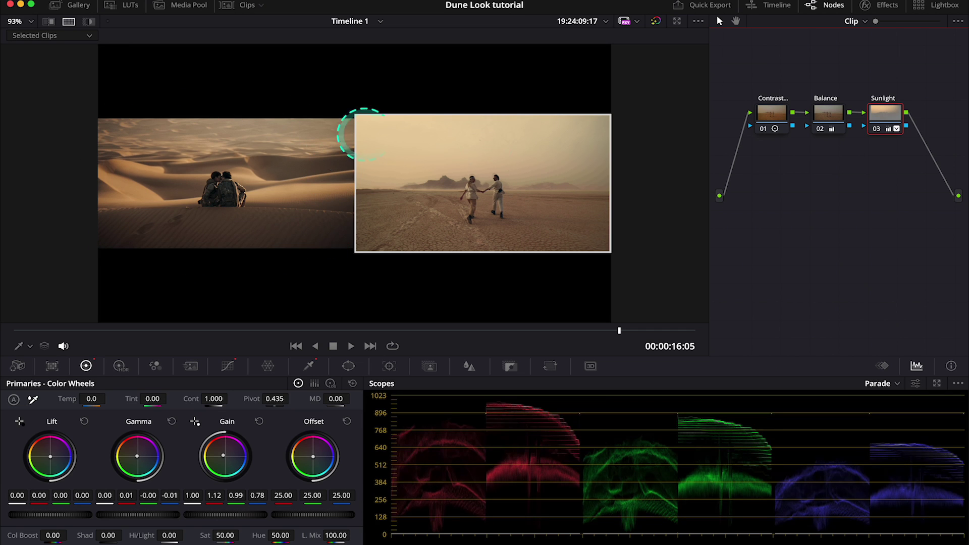
- Add a fourth serial node after Sunlight and label it 'Vignette'
{"action": "key", "text": "alt+s"}
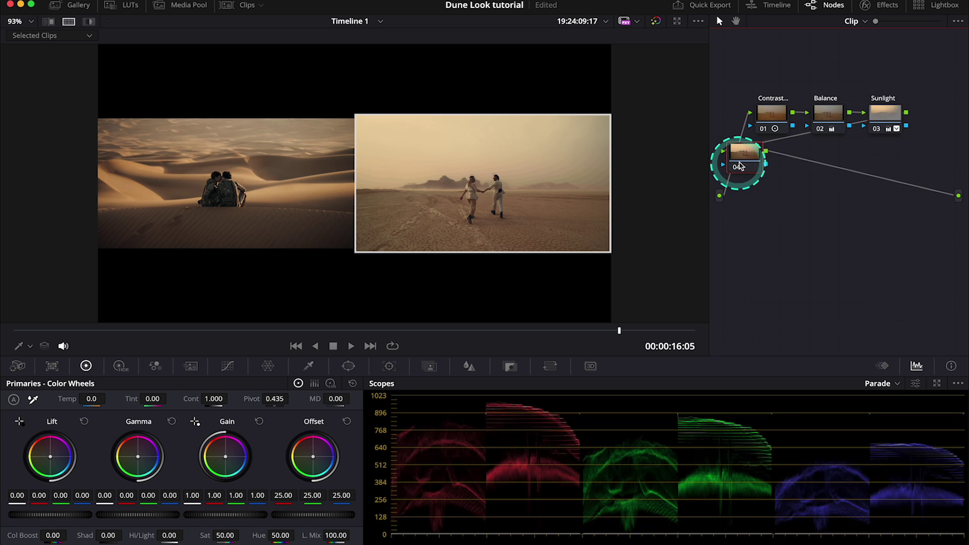
{"action": "left_click_drag", "start_coordinate": [747, 172], "coordinate": [762, 195]}
{"action": "right_click", "coordinate": [762, 196]}
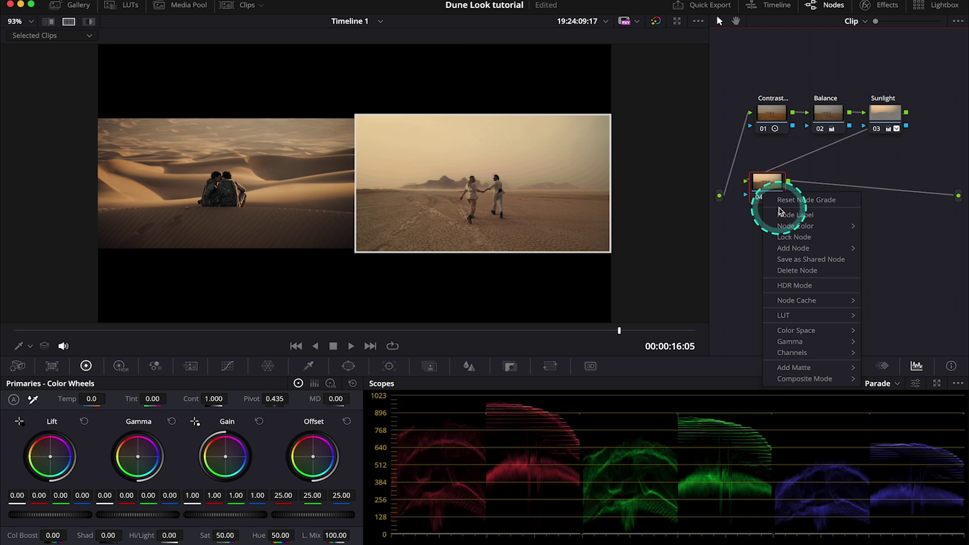
{"action": "left_click", "coordinate": [779, 216]}
{"action": "type", "text": "Vignet"}
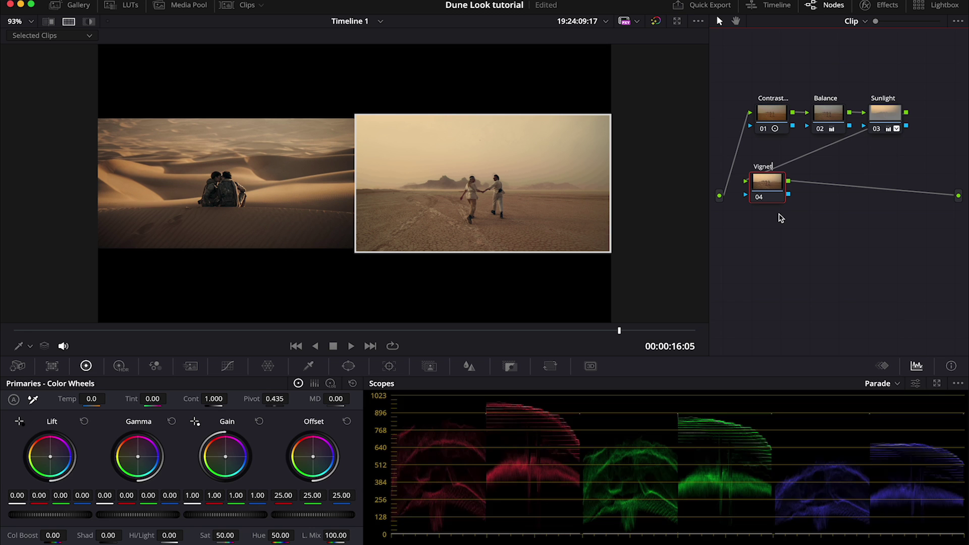
{"action": "type", "text": "te"}
{"action": "key", "text": "Return"}
- Apply the Vignette effect from the Effects library to node 04
{"action": "left_click", "coordinate": [881, 5]}
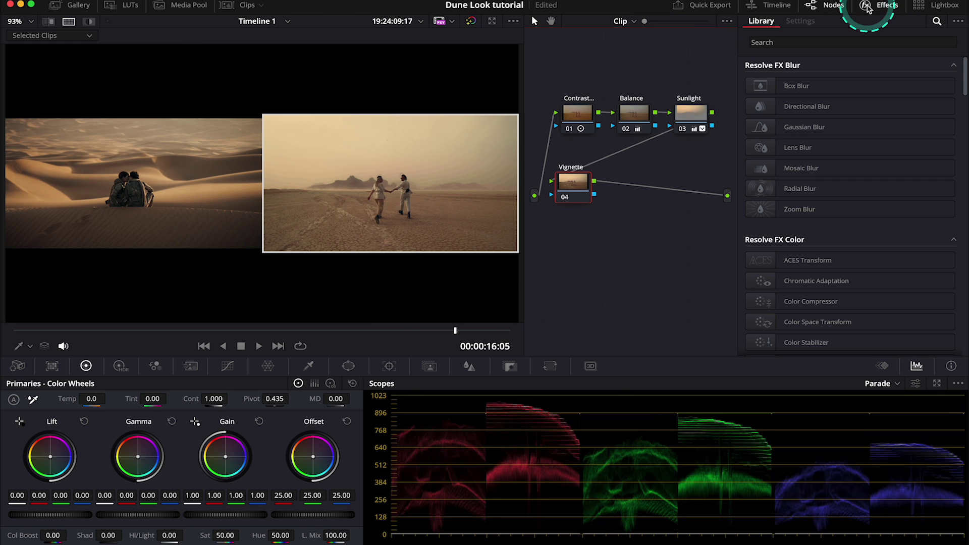
{"action": "left_click", "coordinate": [851, 36]}
{"action": "type", "text": "vign"}
{"action": "left_click_drag", "start_coordinate": [803, 91], "coordinate": [568, 185]}
- Set the vignette to size 0.647, anamorphism 1.849, softness 0.431 and blend 0.321
{"action": "left_click", "coordinate": [849, 115]}
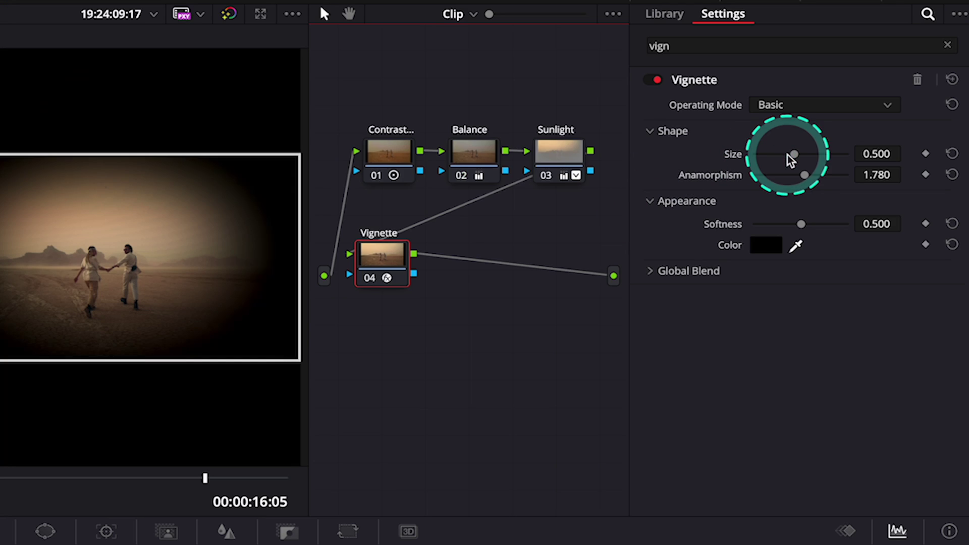
{"action": "mouse_move", "coordinate": [797, 160]}
{"action": "left_mouse_down"}
{"action": "mouse_move", "coordinate": [761, 154]}
{"action": "mouse_move", "coordinate": [812, 170]}
{"action": "left_mouse_up"}
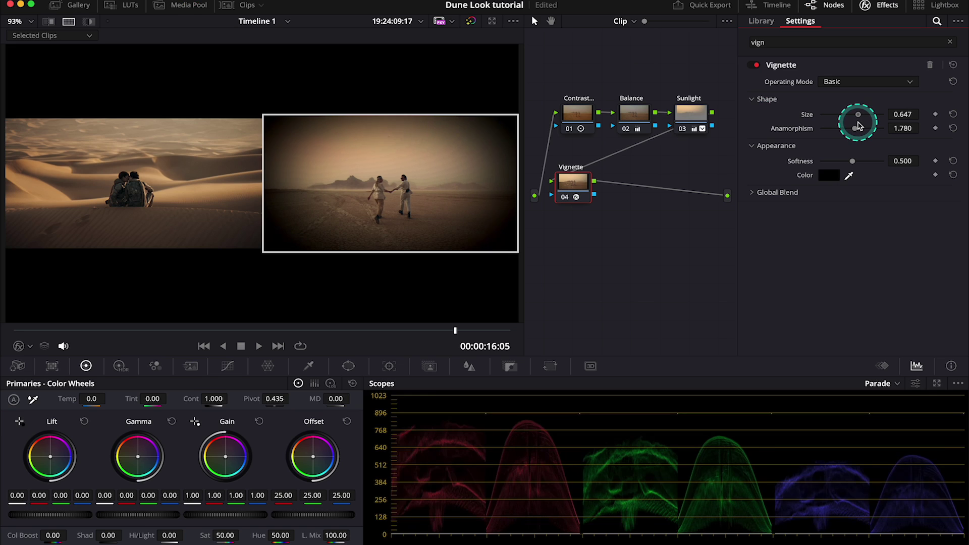
{"action": "left_click_drag", "start_coordinate": [859, 127], "coordinate": [850, 162]}
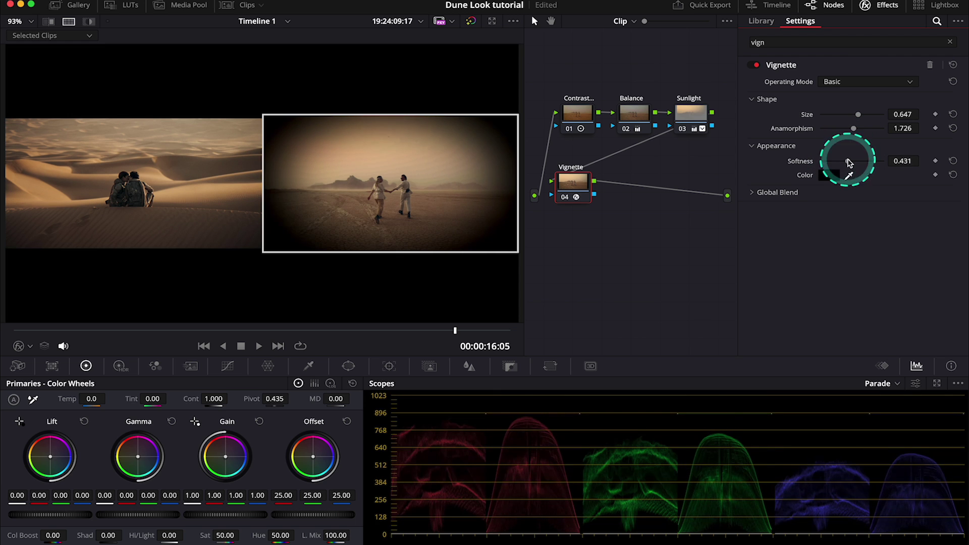
{"action": "left_click", "coordinate": [754, 194]}
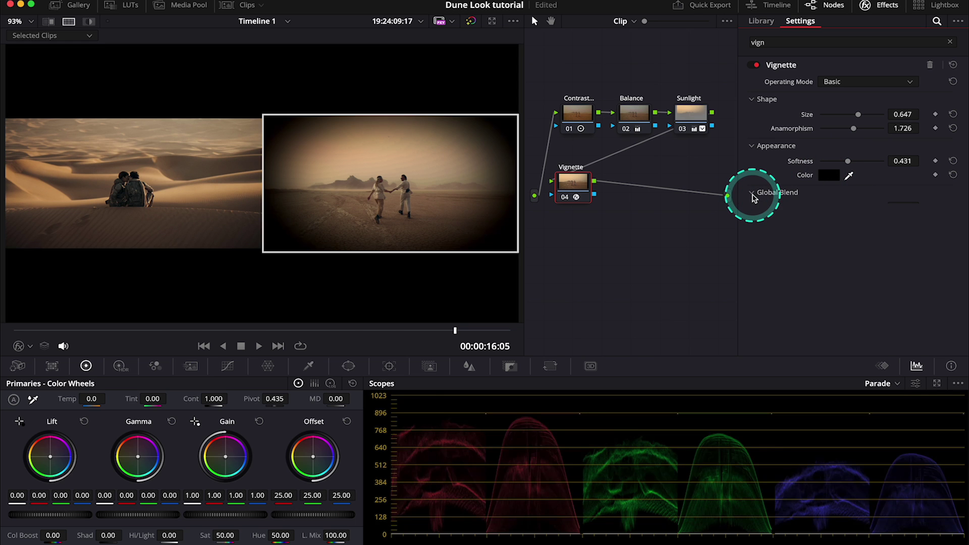
{"action": "left_click_drag", "start_coordinate": [884, 208], "coordinate": [844, 209]}
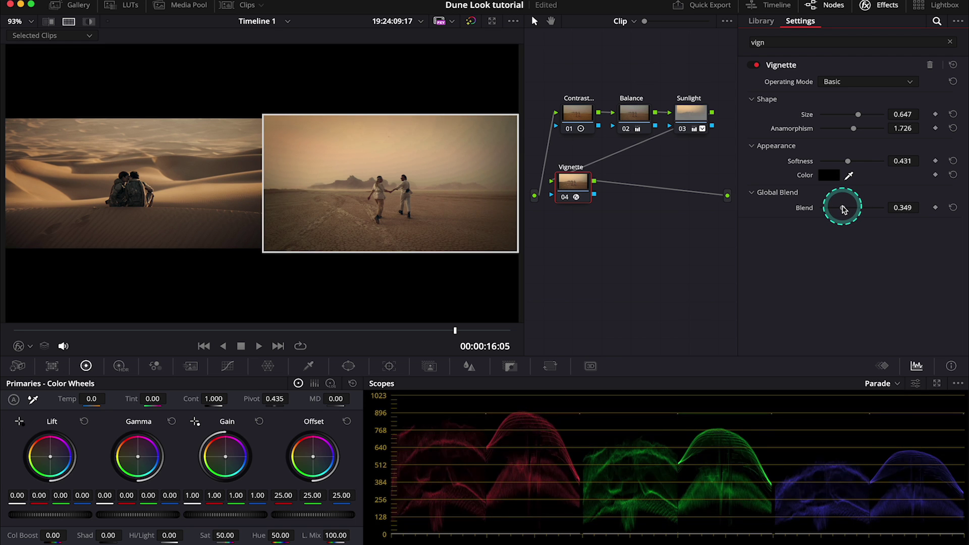
{"action": "left_click_drag", "start_coordinate": [853, 128], "coordinate": [857, 128]}
{"action": "left_click_drag", "start_coordinate": [843, 208], "coordinate": [841, 209]}
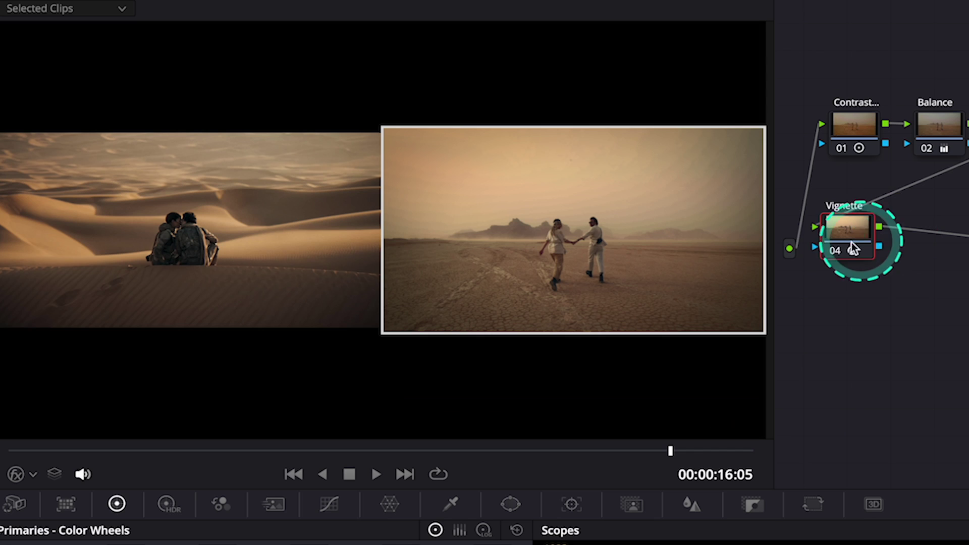
- Toggle the Vignette node off and on to compare before and after
{"action": "left_click", "coordinate": [564, 200]}
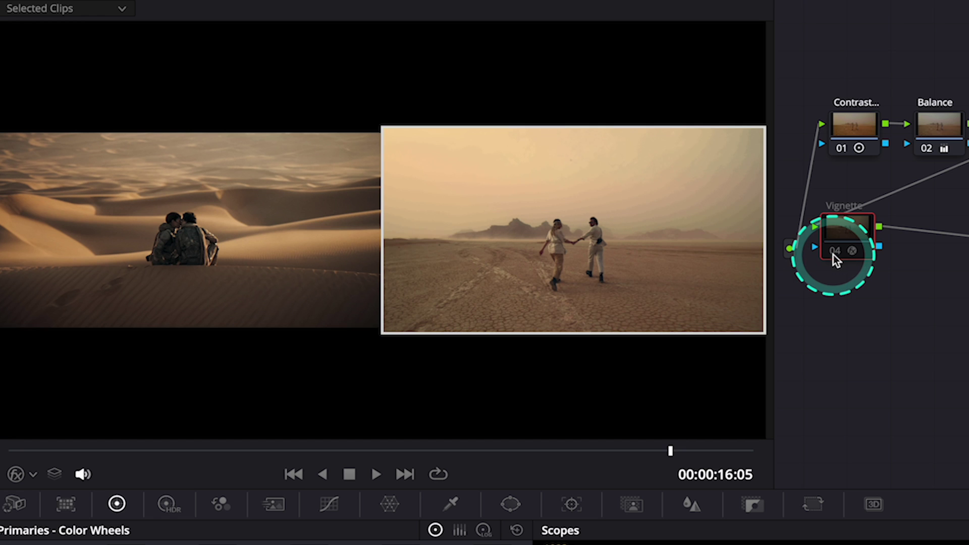
{"action": "left_click", "coordinate": [834, 255]}
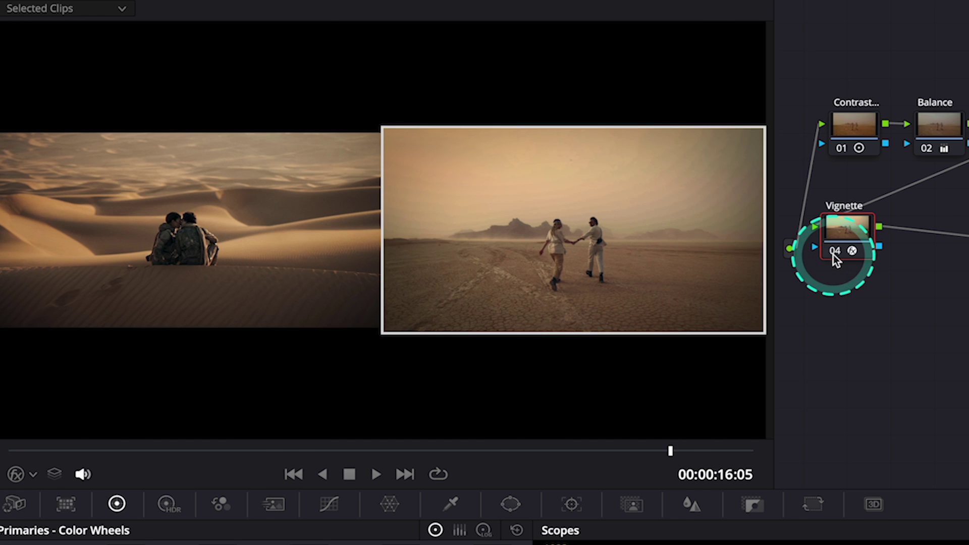
{"action": "left_click", "coordinate": [550, 329]}
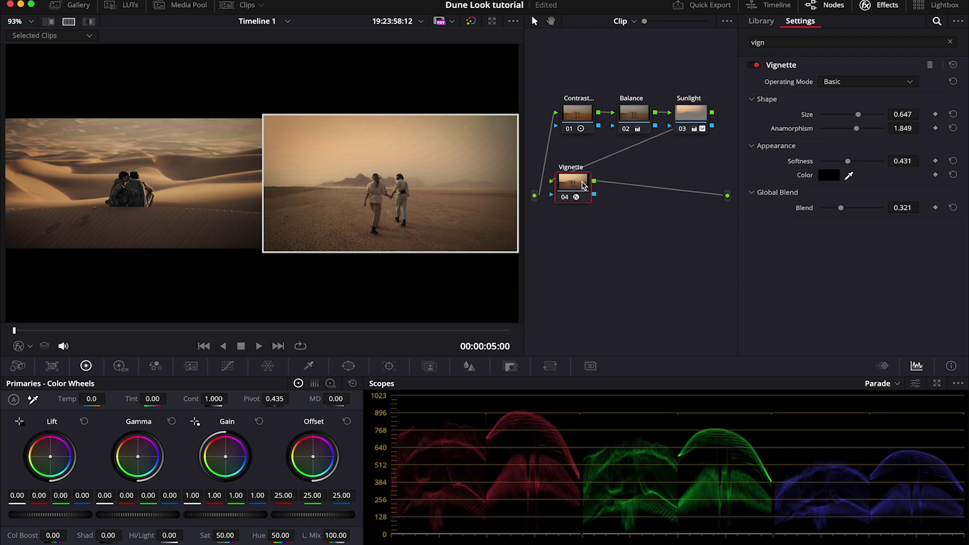
- Add a fifth serial node after Vignette
{"action": "key", "text": "alt+s"}
{"action": "right_click", "coordinate": [638, 184]}
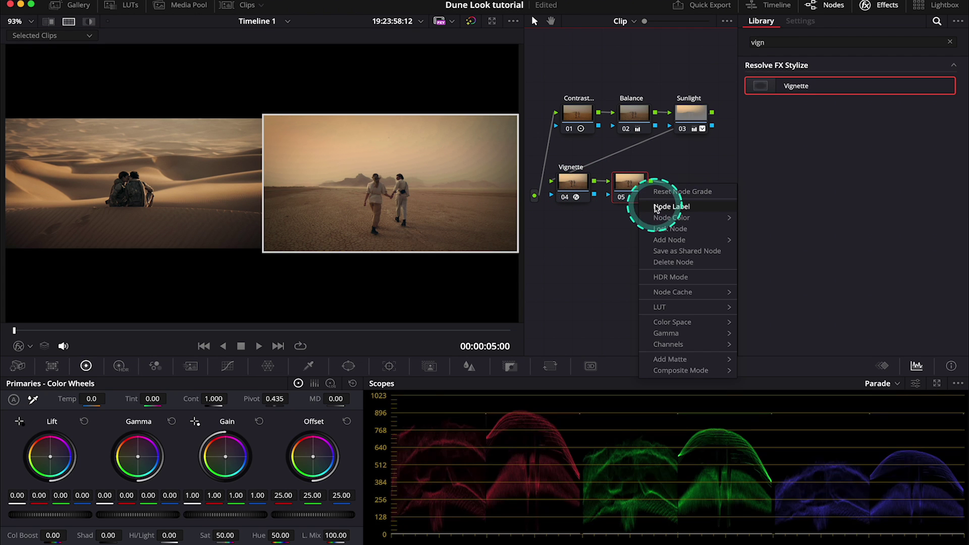
{"action": "left_click", "coordinate": [656, 208]}
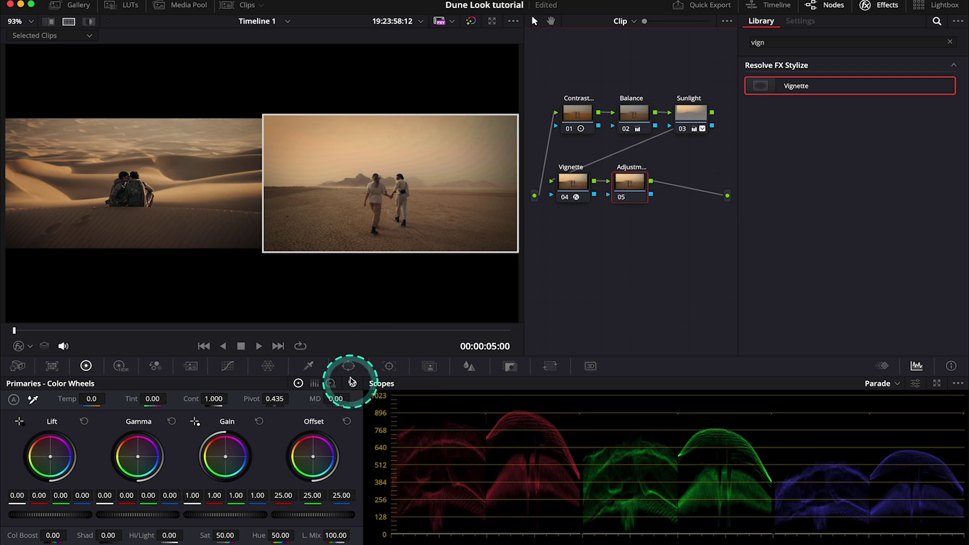
- Centre a circular window on the walking couple: pan 49.61, tilt 48.71, softness 17.23
{"action": "left_click", "coordinate": [348, 366]}
{"action": "left_click", "coordinate": [26, 455]}
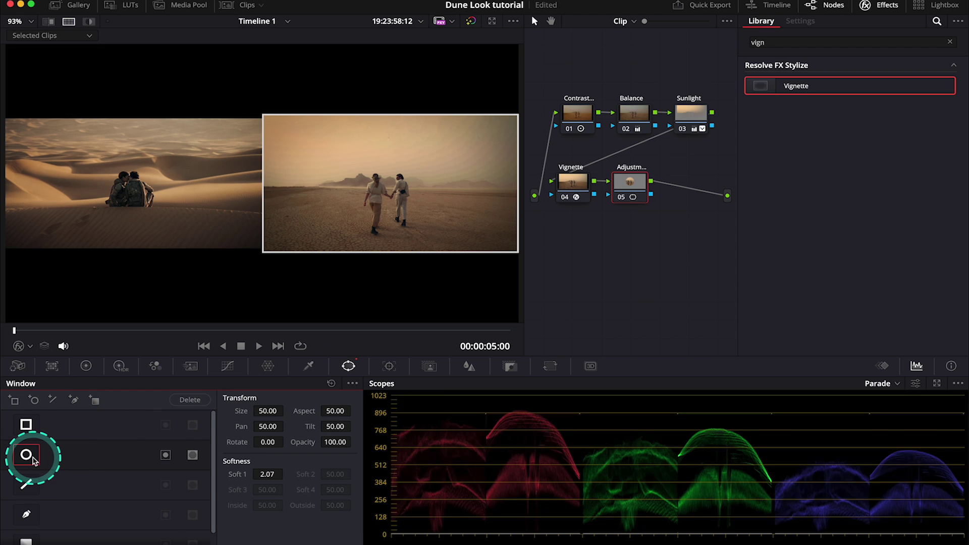
{"action": "left_click", "coordinate": [68, 22]}
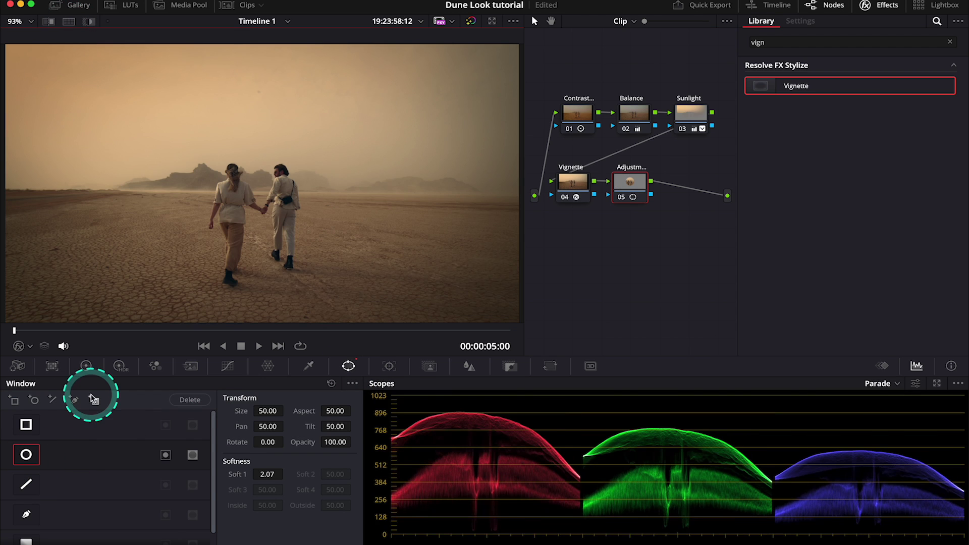
{"action": "left_click", "coordinate": [19, 346]}
{"action": "left_click", "coordinate": [41, 374]}
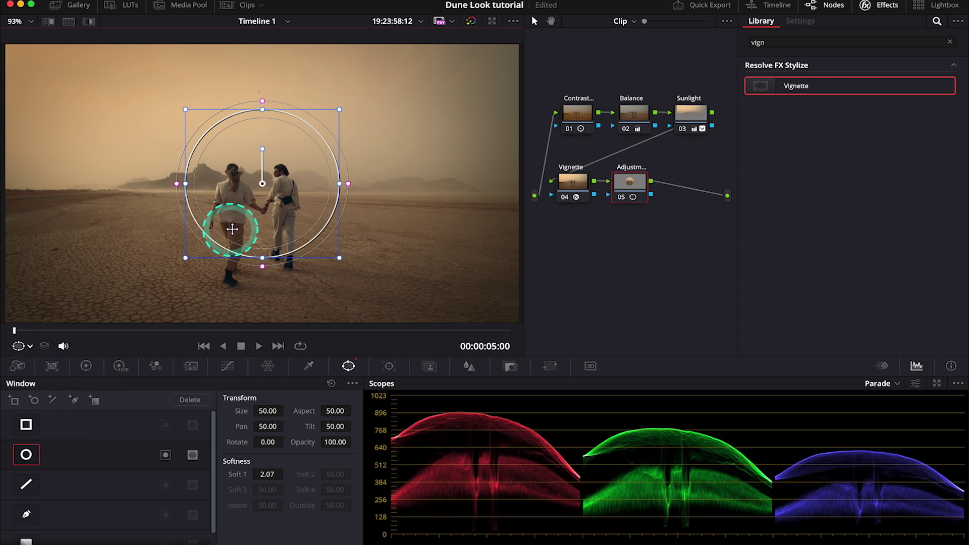
{"action": "left_click_drag", "start_coordinate": [232, 230], "coordinate": [224, 256]}
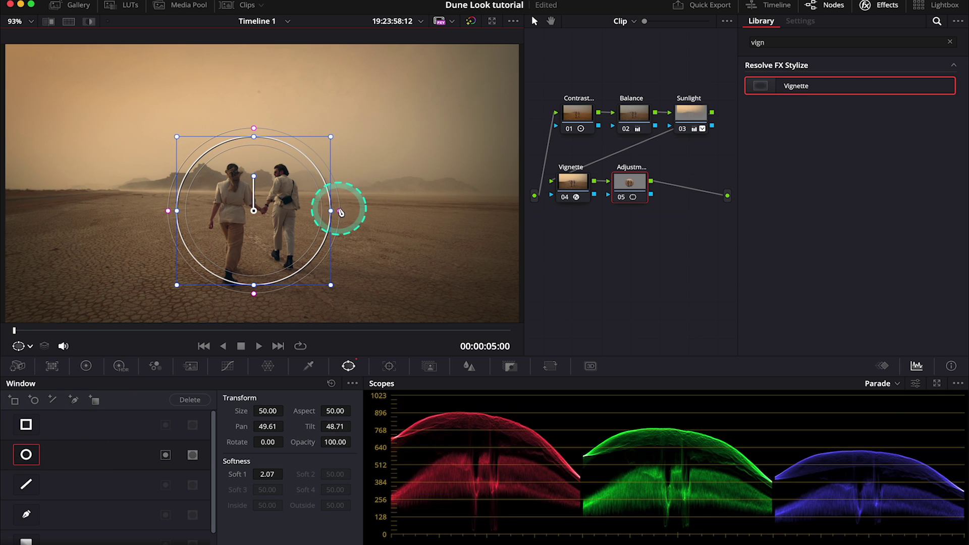
{"action": "left_click_drag", "start_coordinate": [340, 212], "coordinate": [404, 230]}
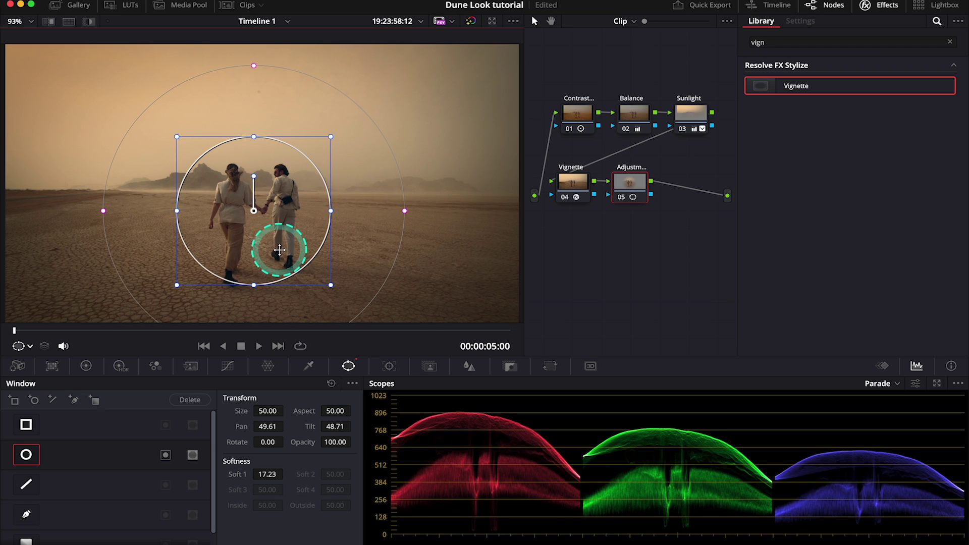
- Raise contrast inside the window to 1.088 and toggle node 05 to compare
{"action": "left_click", "coordinate": [87, 365]}
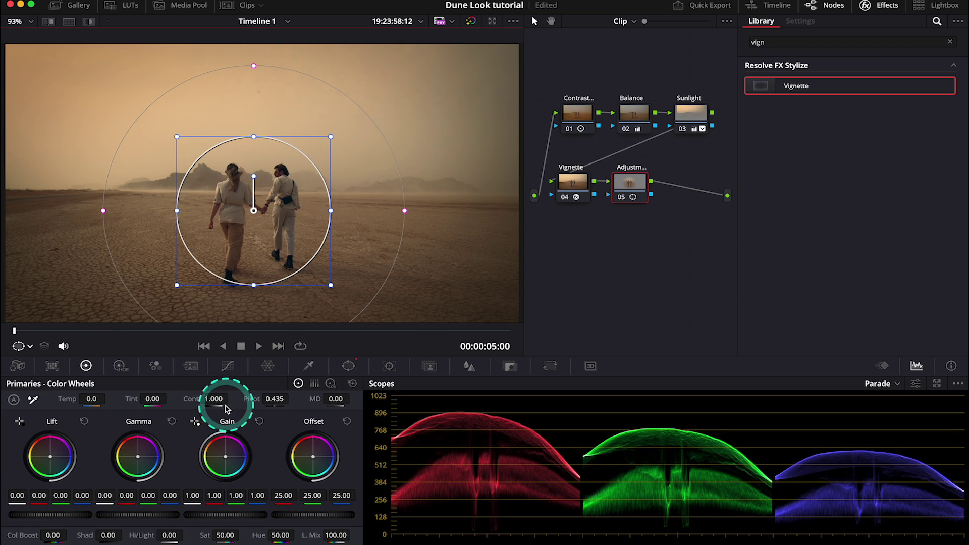
{"action": "left_click_drag", "start_coordinate": [212, 398], "coordinate": [244, 399]}
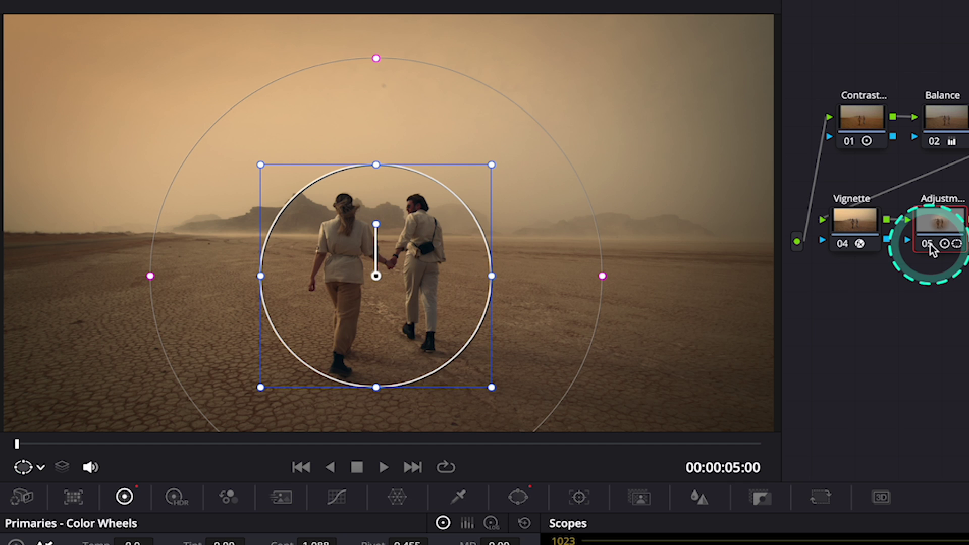
{"action": "left_click", "coordinate": [623, 197]}
{"action": "left_click", "coordinate": [930, 244]}
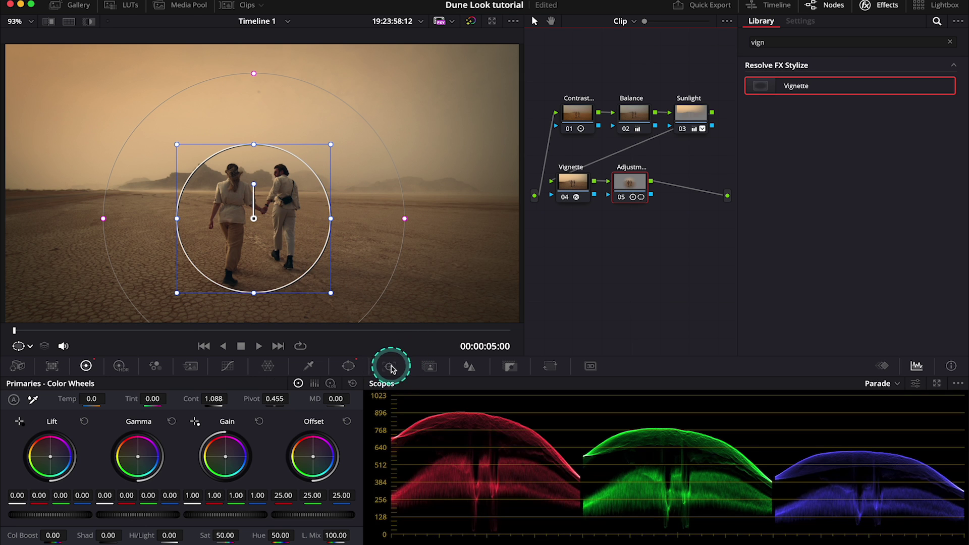
- Track the circular window forward and backward through the clip, restoring the reference comparison
{"action": "left_click", "coordinate": [389, 365]}
{"action": "left_click", "coordinate": [63, 400]}
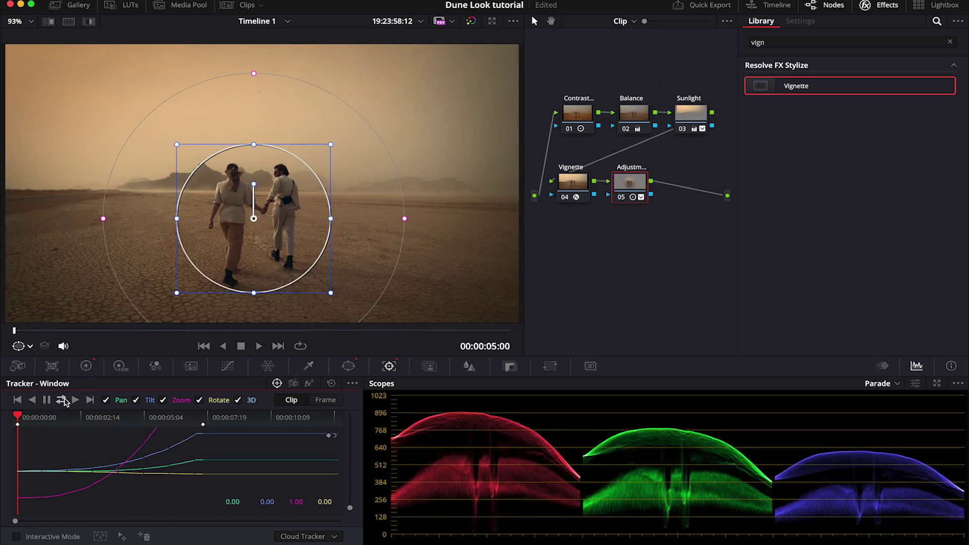
{"action": "left_click", "coordinate": [645, 262]}
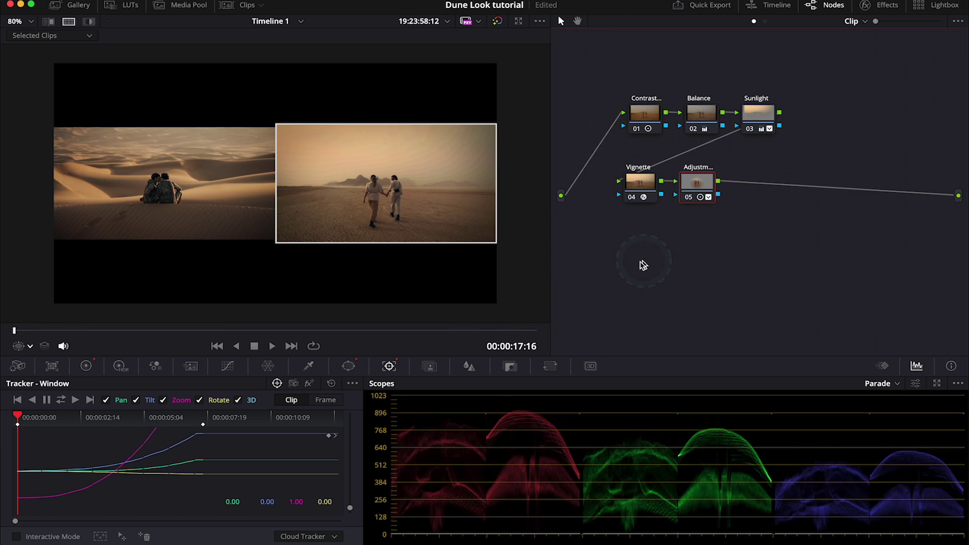
- Add a sixth serial node after node 05 and label it 'Grain'
{"action": "left_click", "coordinate": [319, 226]}
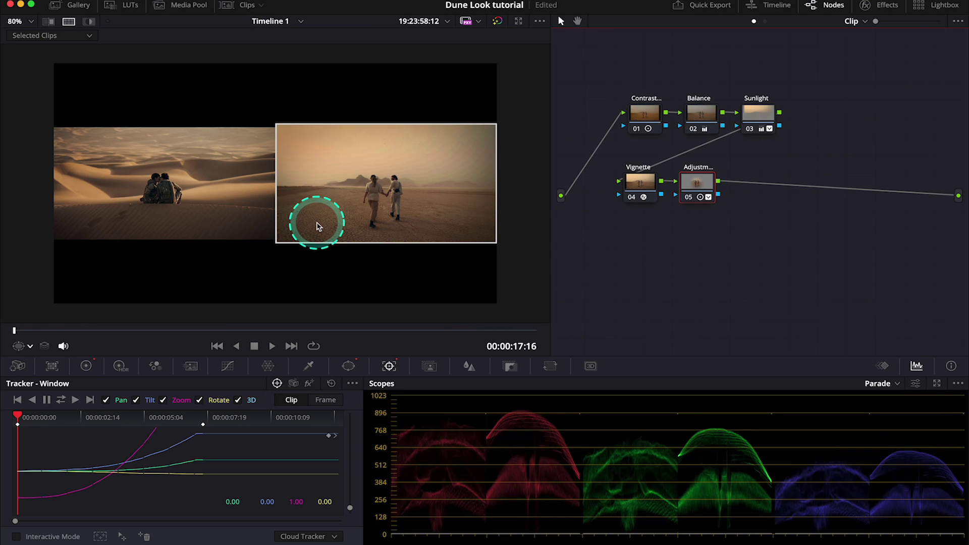
{"action": "scroll", "coordinate": [319, 226], "scroll_direction": "up", "scroll_amount": 10}
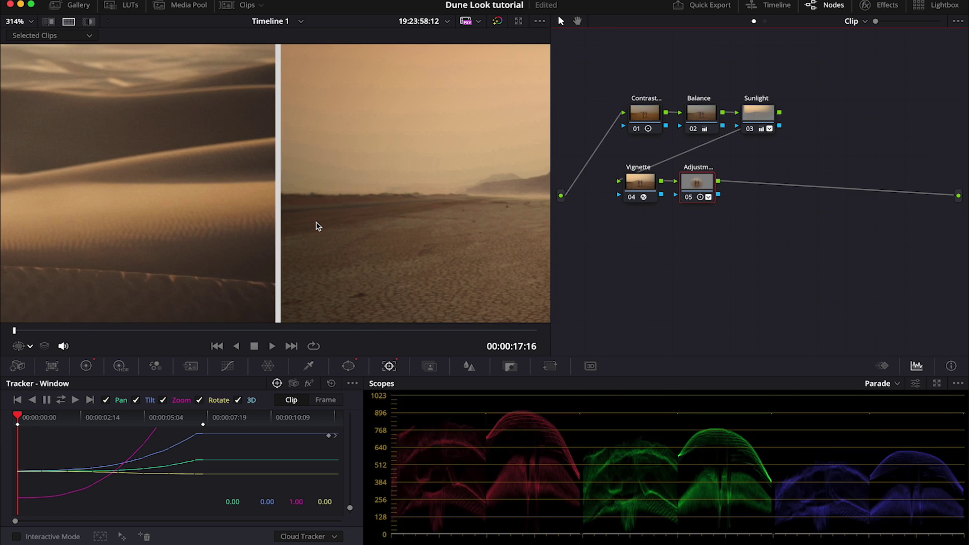
{"action": "scroll", "coordinate": [318, 227], "scroll_direction": "up", "scroll_amount": 1}
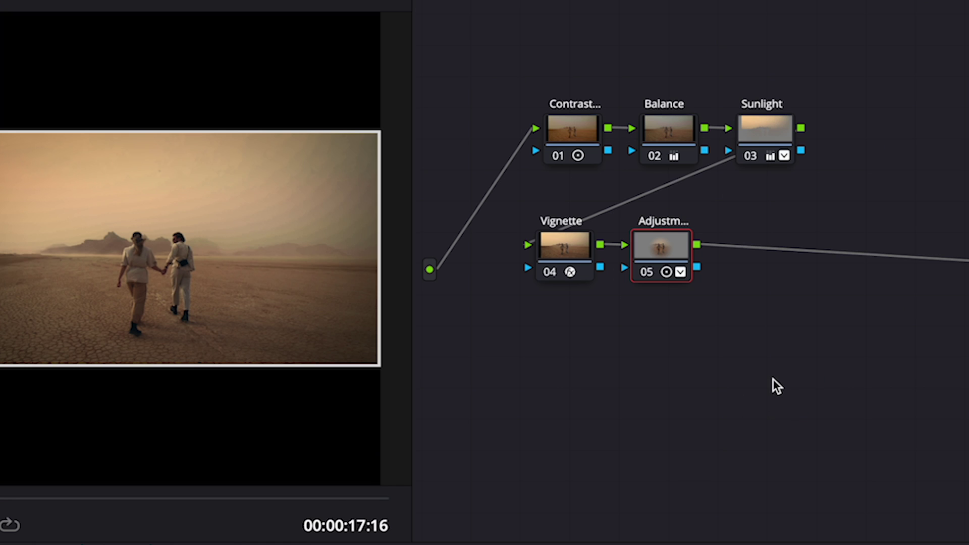
{"action": "key", "text": "alt+s"}
{"action": "right_click", "coordinate": [765, 184]}
{"action": "left_click", "coordinate": [816, 292]}
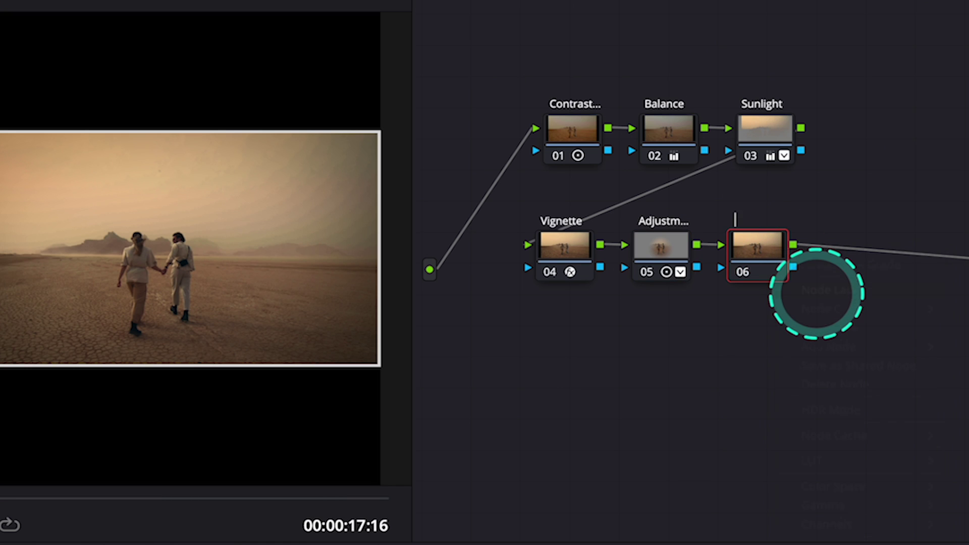
{"action": "type", "text": "Grain"}
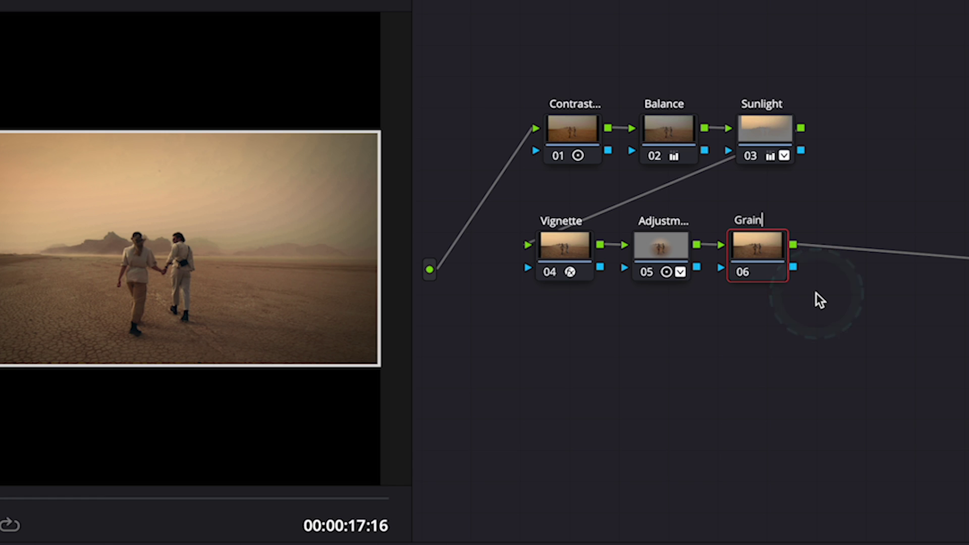
{"action": "key", "text": "Return"}
- Apply the Film Grain effect (16mm preset) to the Grain node
{"action": "left_click", "coordinate": [871, 4]}
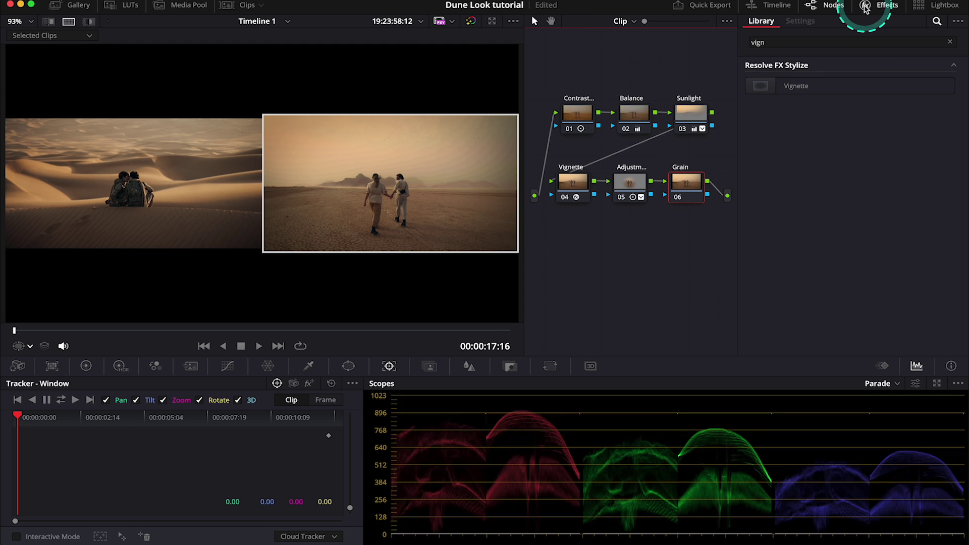
{"action": "left_click", "coordinate": [848, 42]}
{"action": "key", "text": "BackSpace"}
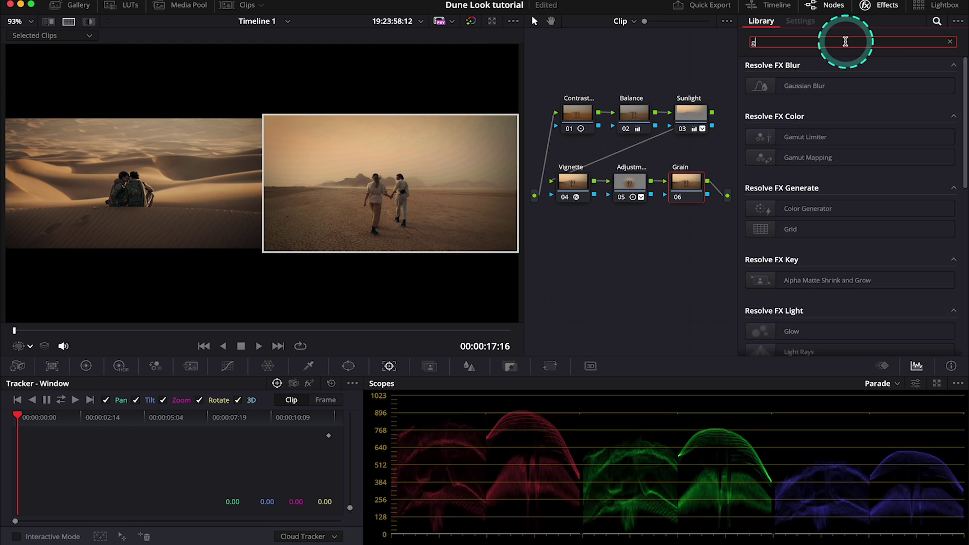
{"action": "type", "text": "gra"}
{"action": "left_click_drag", "start_coordinate": [800, 86], "coordinate": [689, 197]}
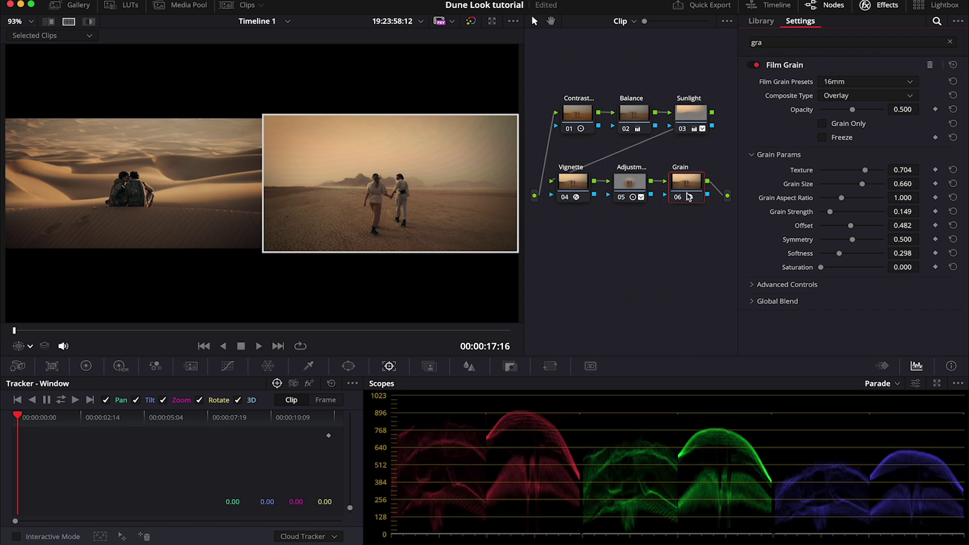
- Preview the film grain alone during playback, setting Grain Size 0.000 and Grain Strength 0.064
{"action": "left_click", "coordinate": [823, 123]}
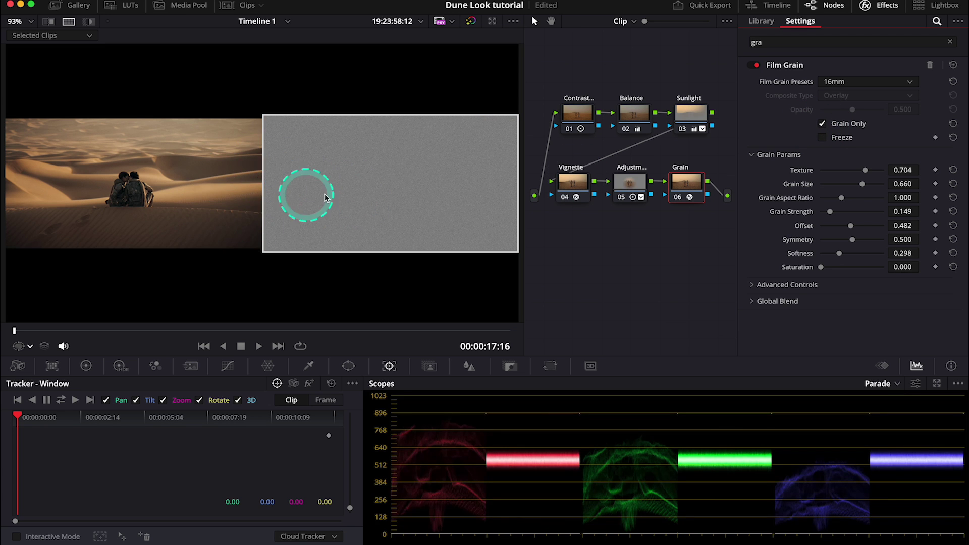
{"action": "scroll", "coordinate": [309, 190], "scroll_direction": "up", "scroll_amount": 5}
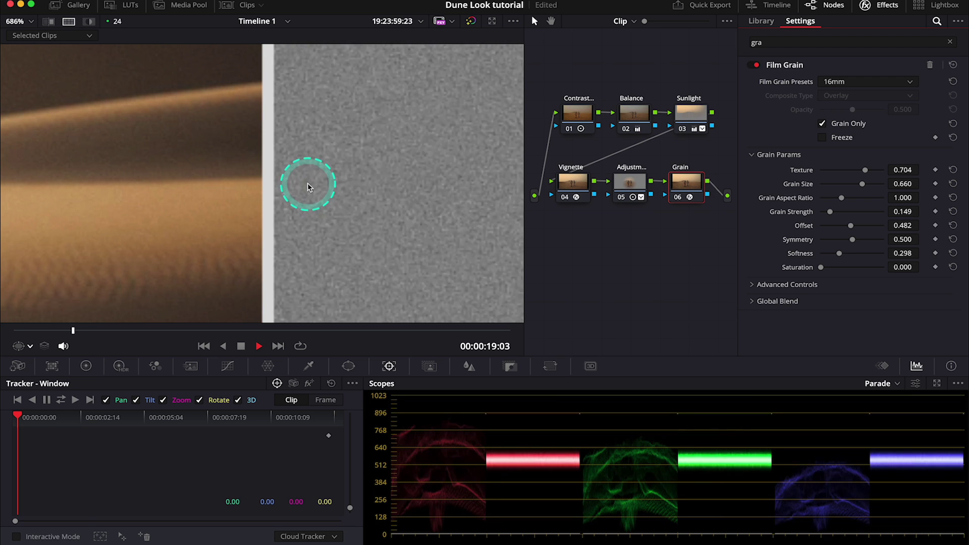
{"action": "key", "text": "space"}
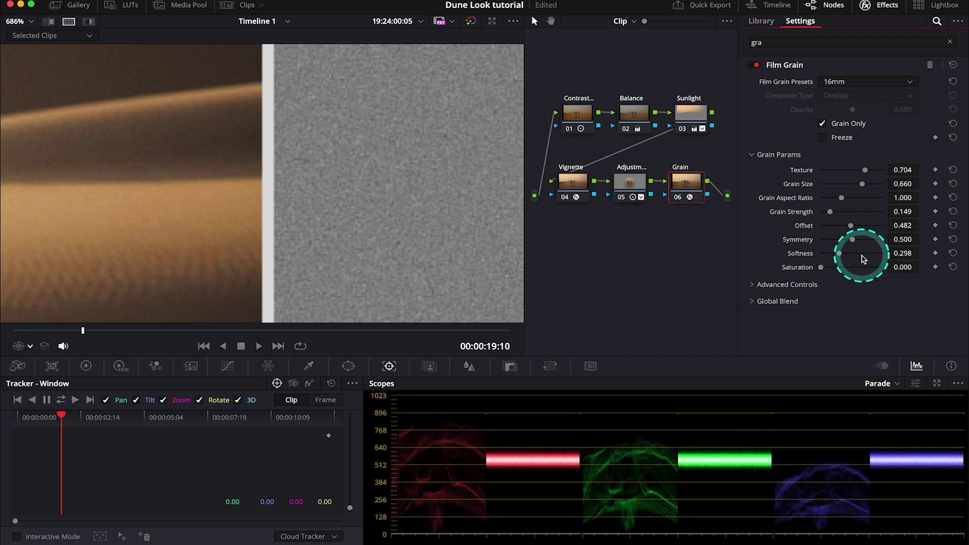
{"action": "mouse_move", "coordinate": [863, 184]}
{"action": "left_mouse_down"}
{"action": "mouse_move", "coordinate": [811, 180]}
{"action": "mouse_move", "coordinate": [859, 173]}
{"action": "left_mouse_up"}
{"action": "left_click_drag", "start_coordinate": [830, 212], "coordinate": [825, 216]}
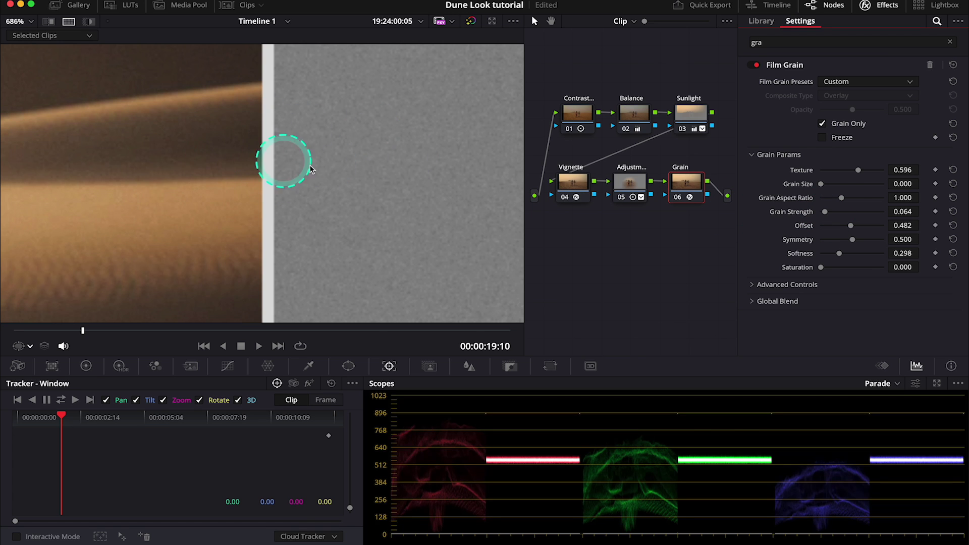
- Turn off Grain Only so the custom grain overlays the warm desert clip
{"action": "left_click", "coordinate": [823, 125]}
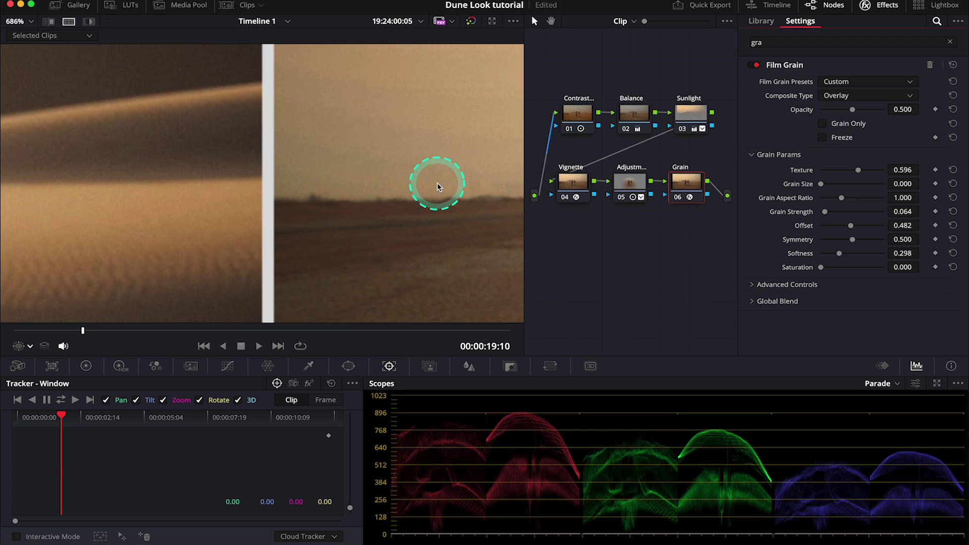